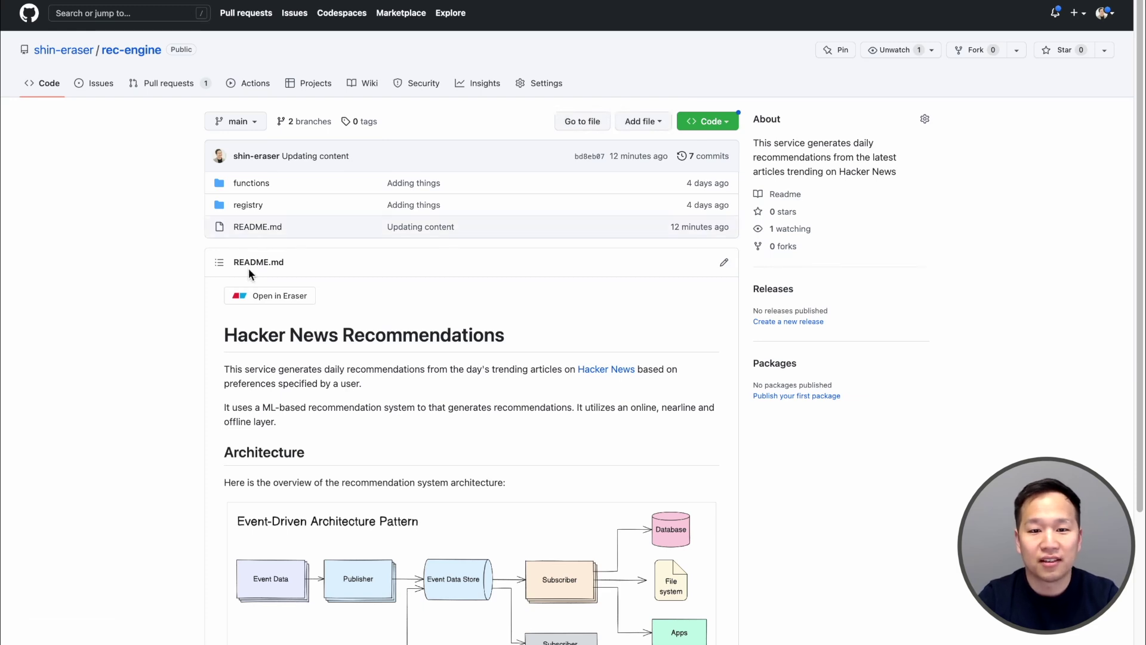
Step: Scroll the repository README down to its 'Open in Eraser' badge and follow it into Eraser
scroll(249, 267, down, 3)
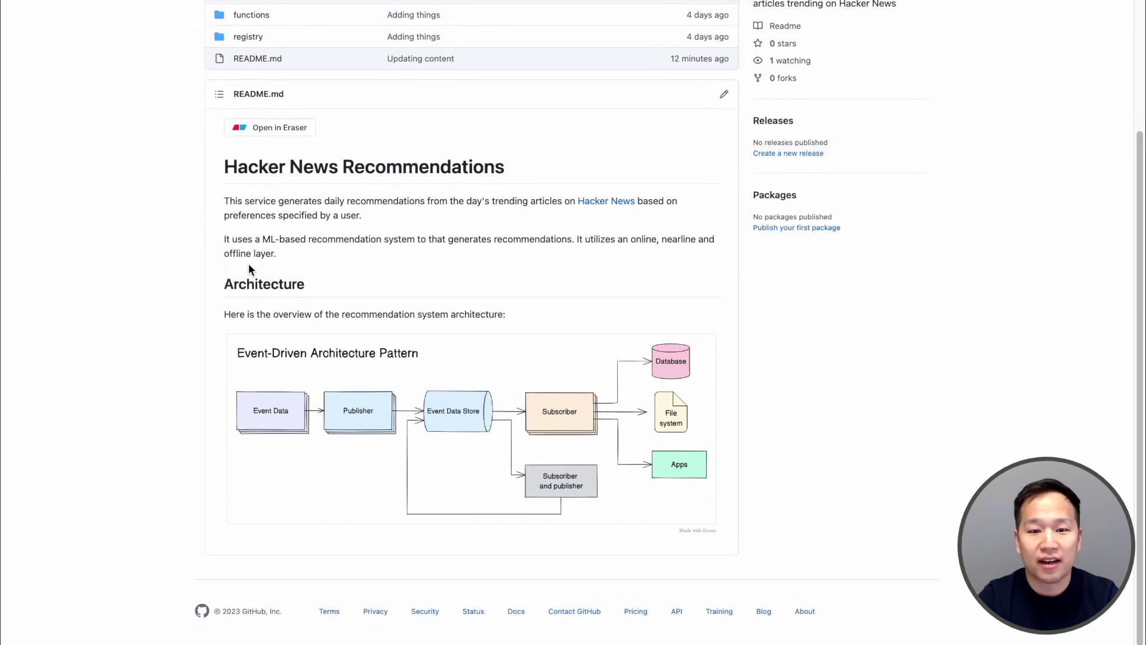
click(245, 131)
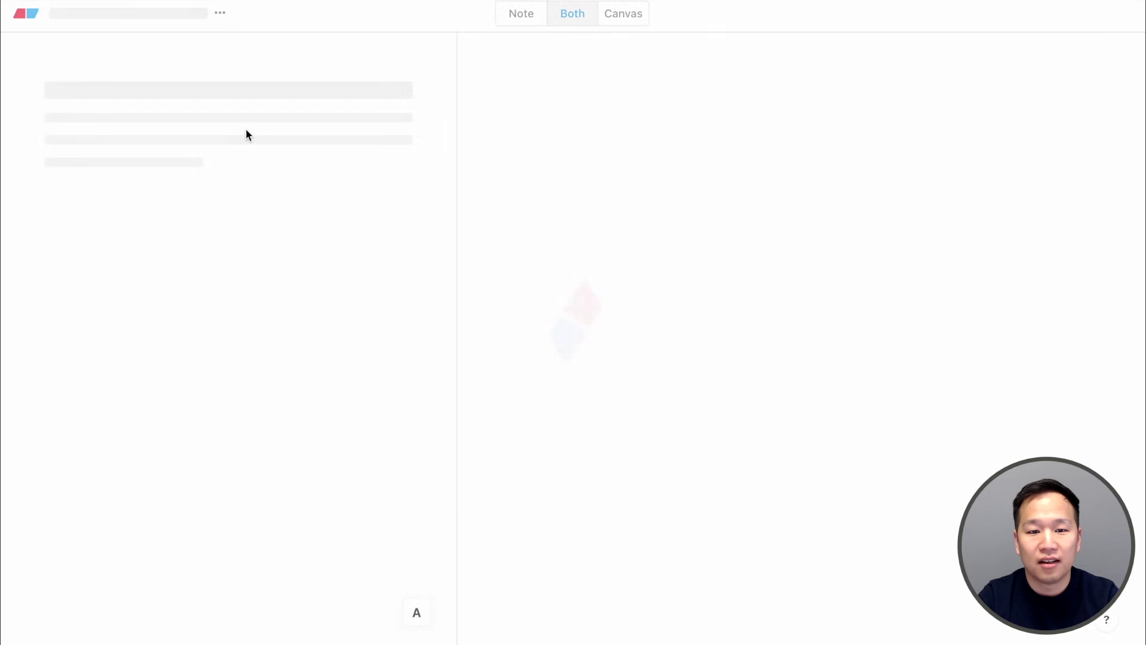
Step: In Canvas view, branch Apps into two connected boxes labelled Mobile and Web, then return to Note view
click(612, 15)
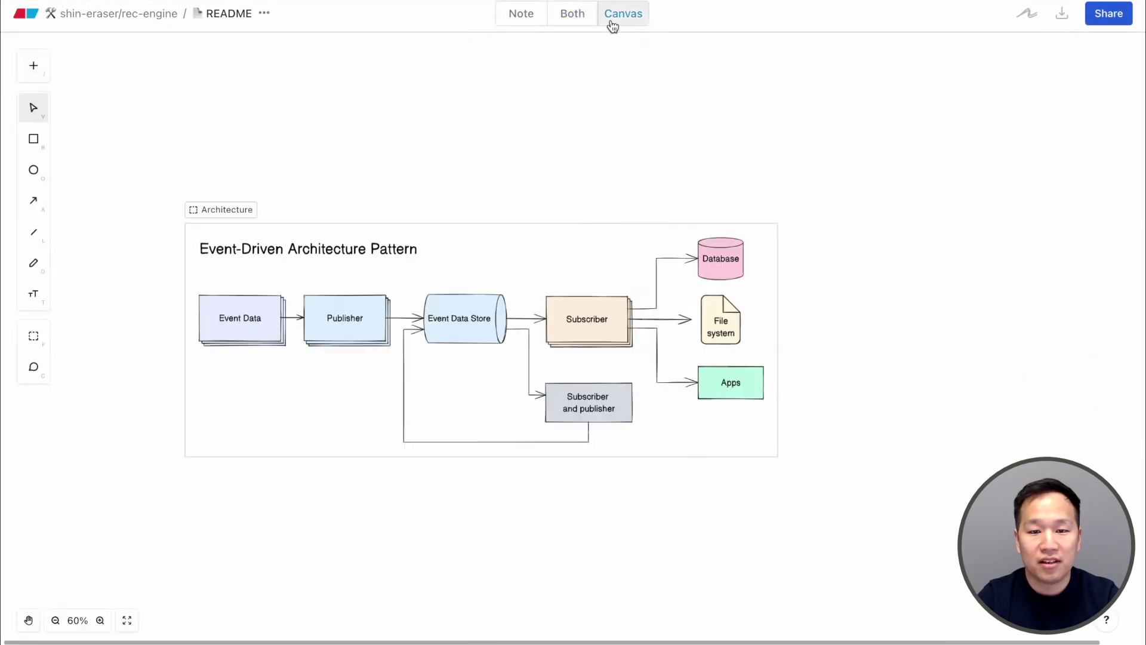
click(746, 389)
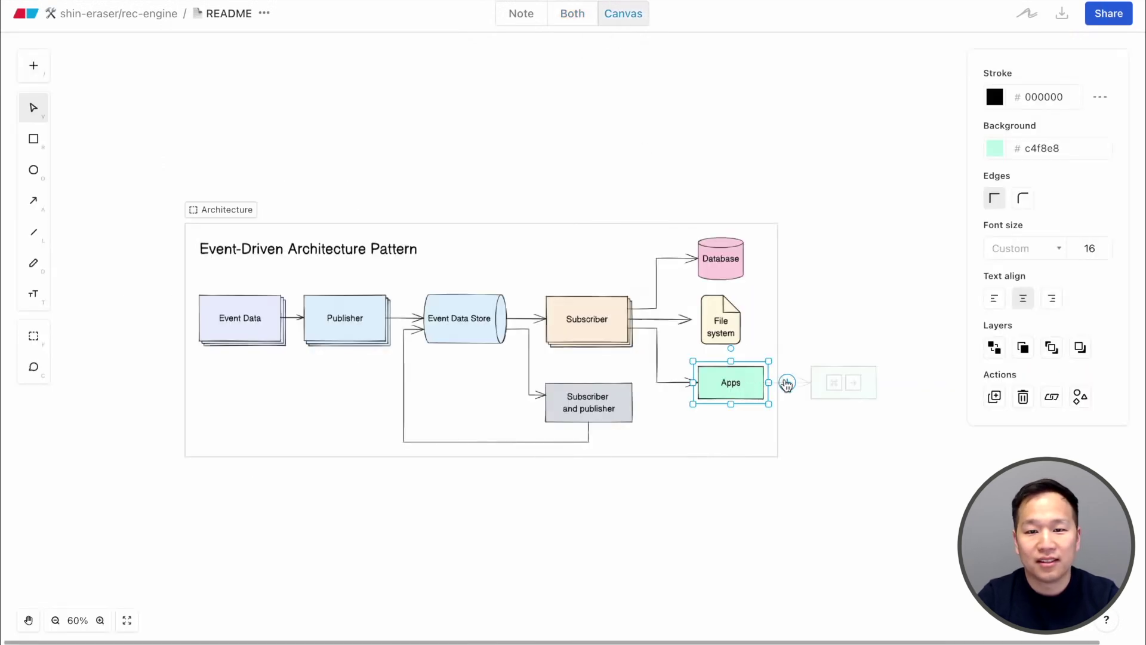
click(787, 384)
text(Mo)
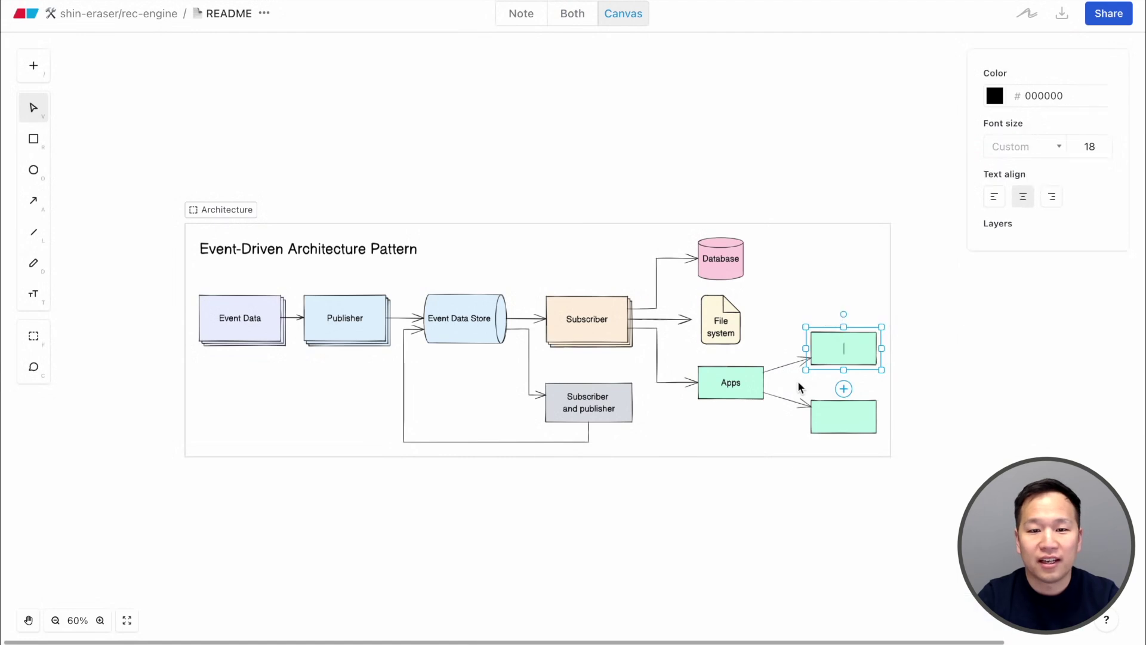
text(bile)
click(843, 416)
key(Return)
text(Web)
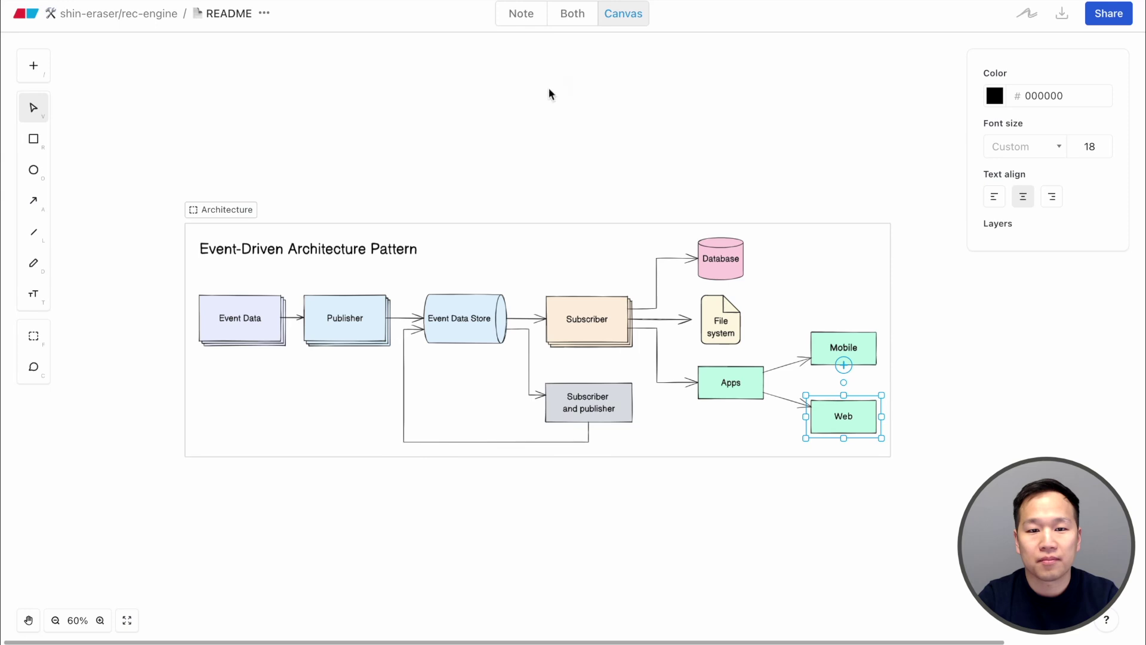
click(508, 24)
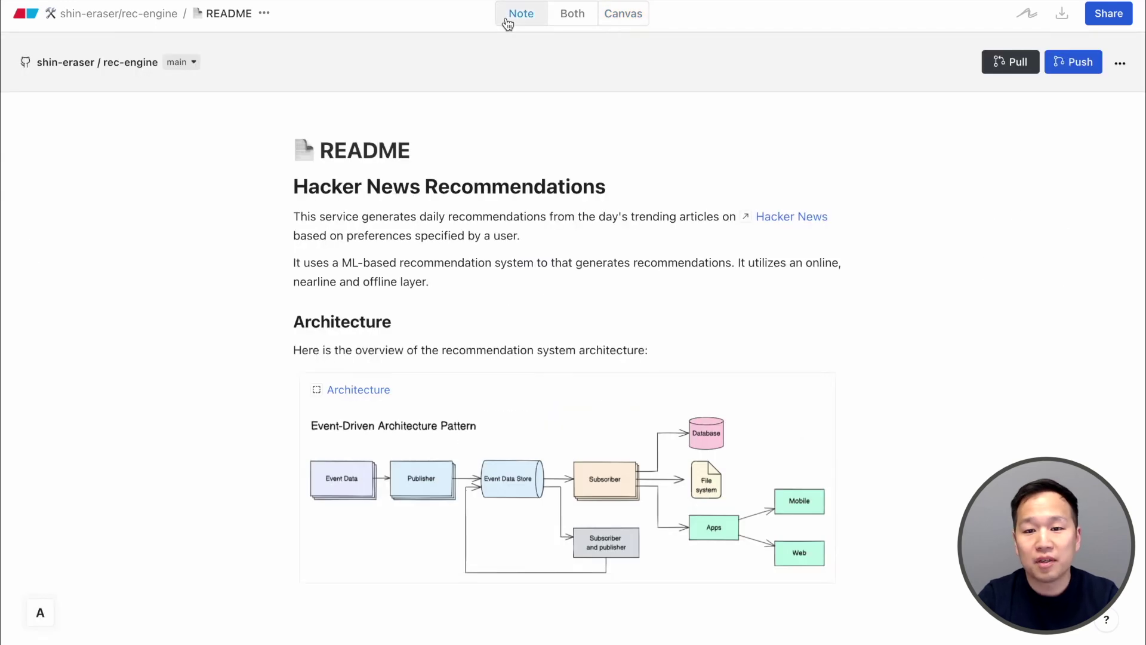
Step: Push the README to GitHub, keeping the default 'Updating content' commit message
click(1073, 64)
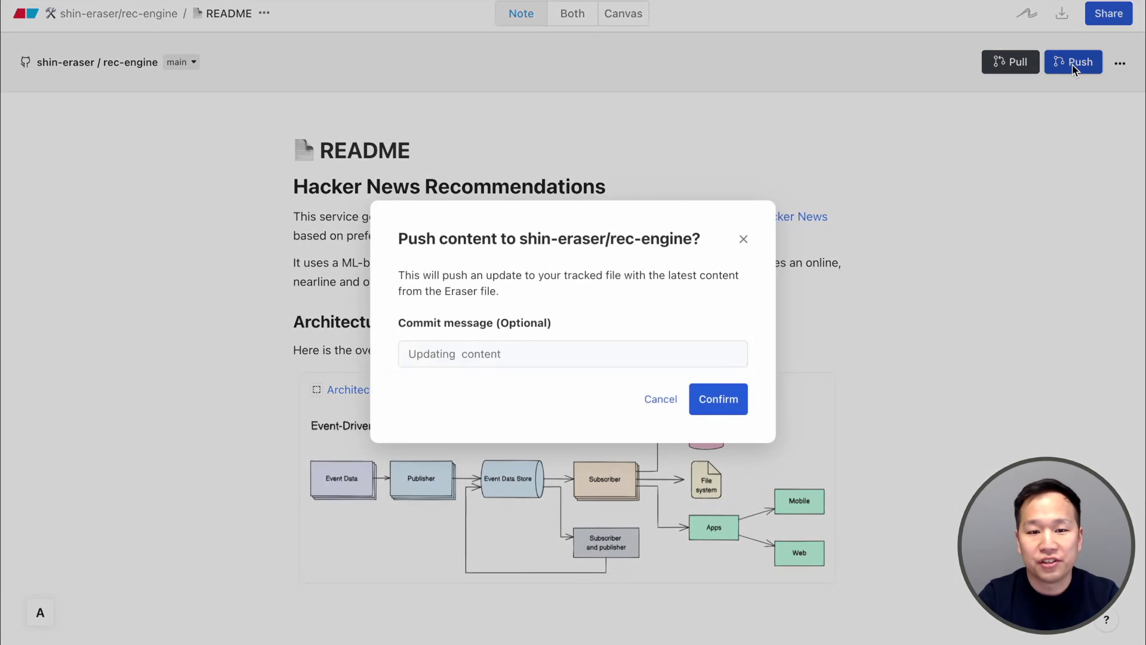
click(722, 401)
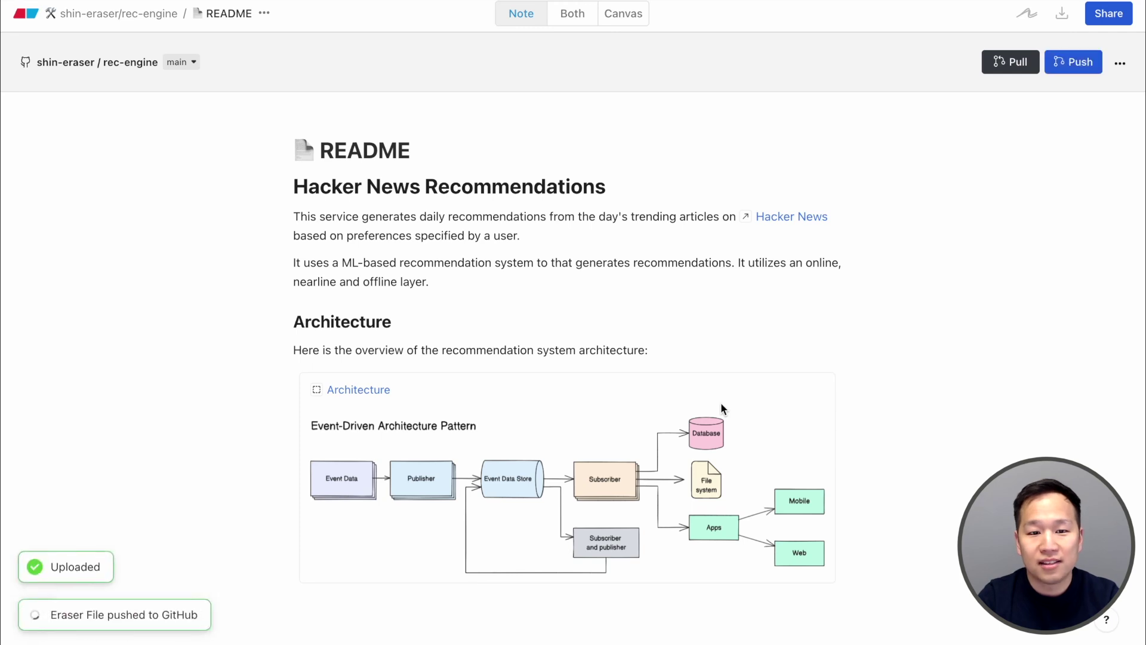
Step: Go to the rec-engine folder, browse the Technical Proposals and Projects subfolders, and come back
click(90, 21)
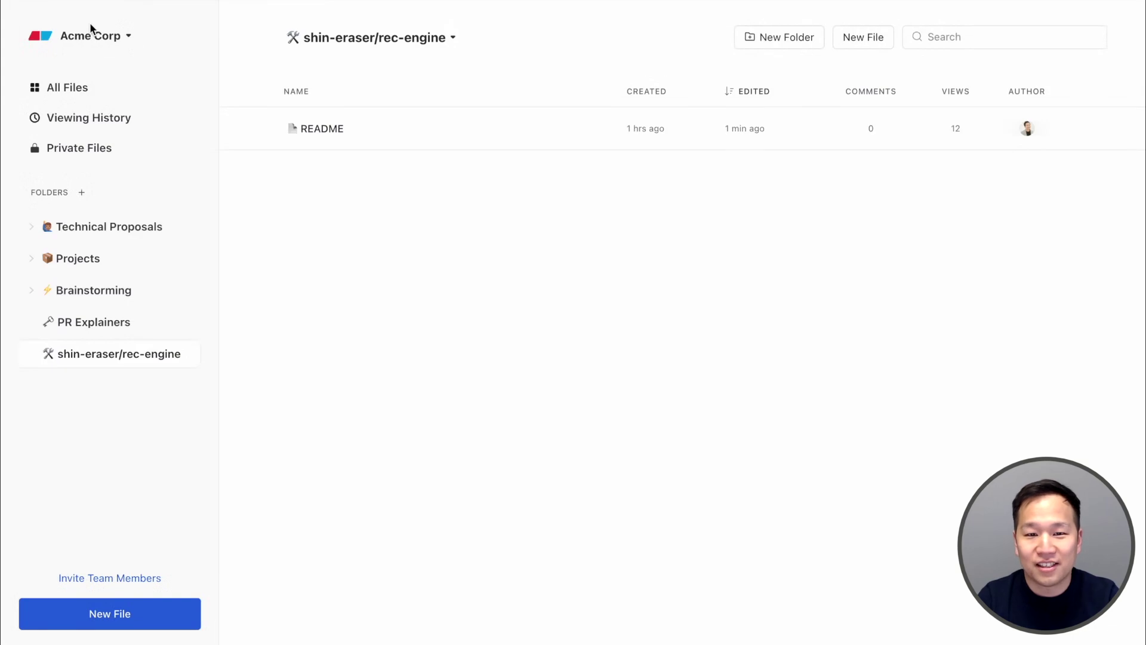
click(31, 226)
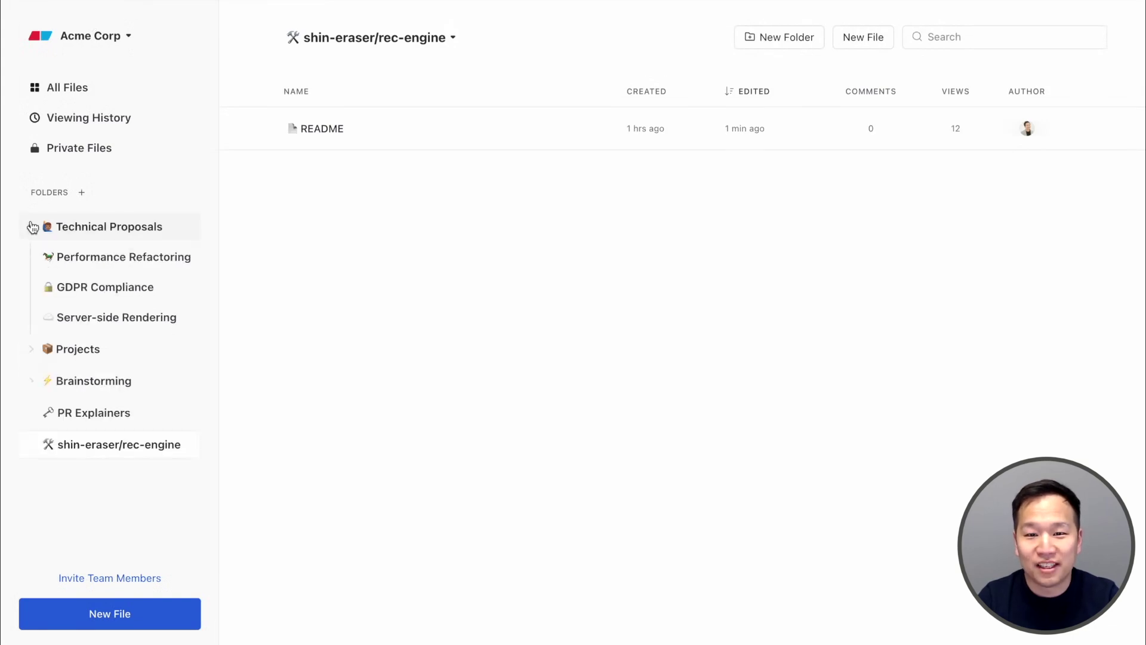
click(76, 270)
click(75, 296)
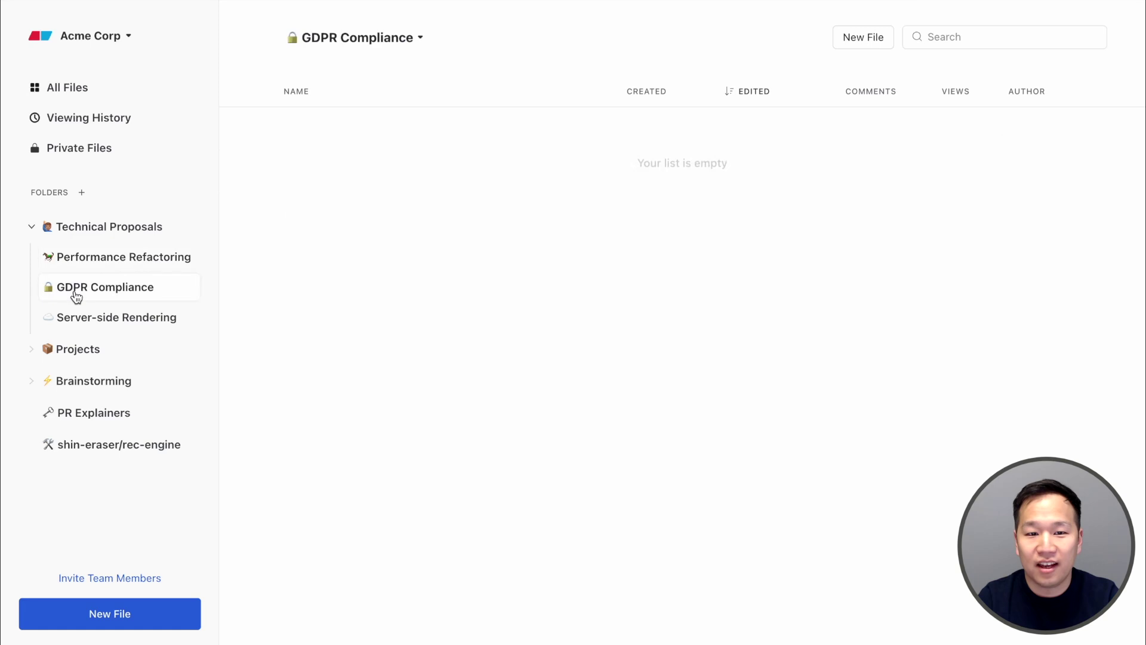
click(33, 353)
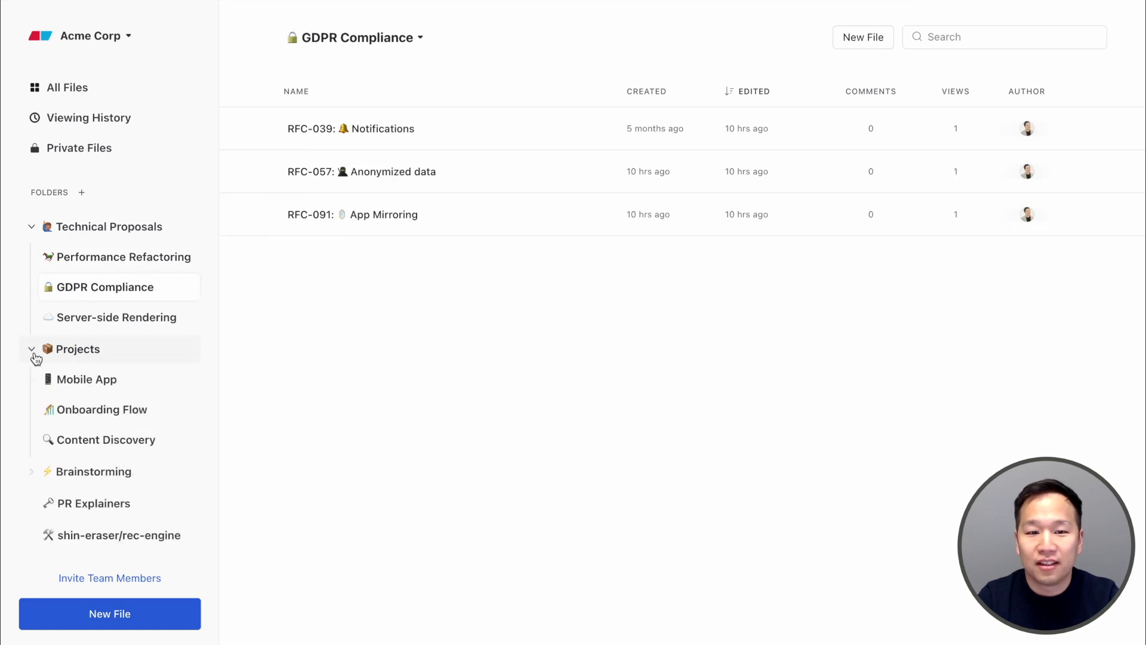
click(62, 379)
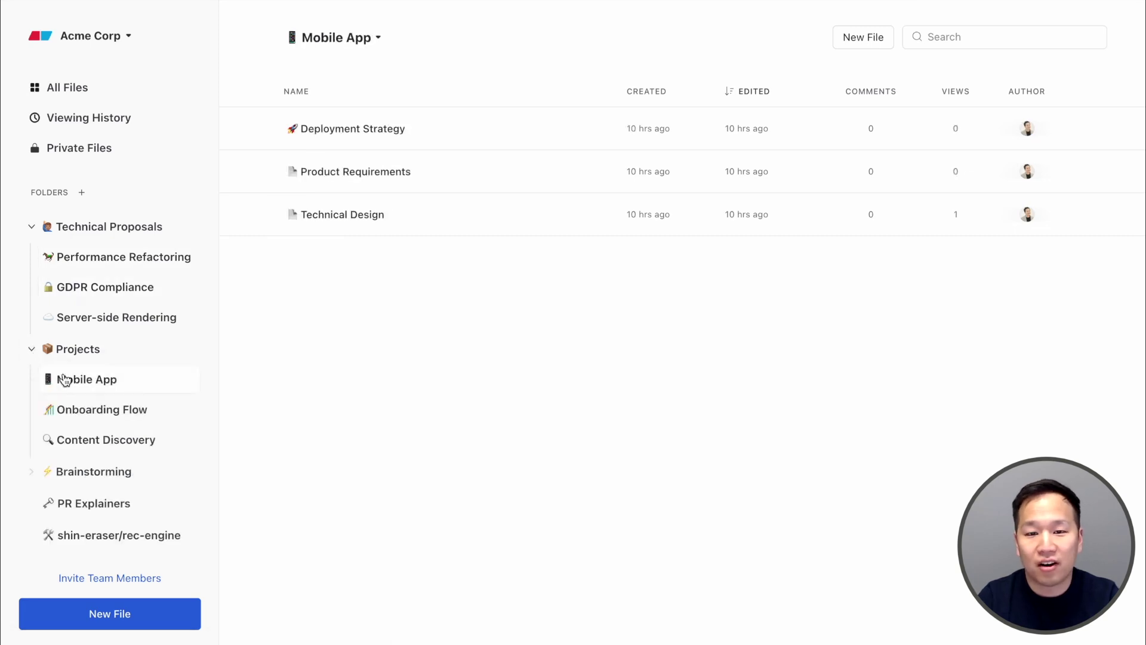
click(72, 412)
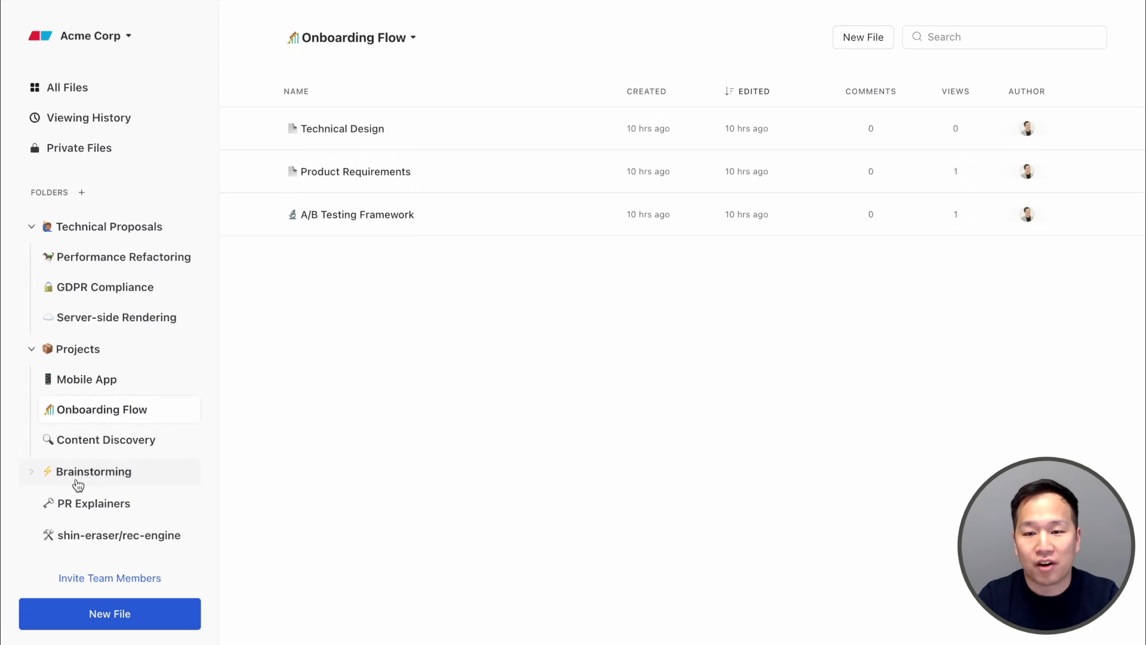
click(79, 506)
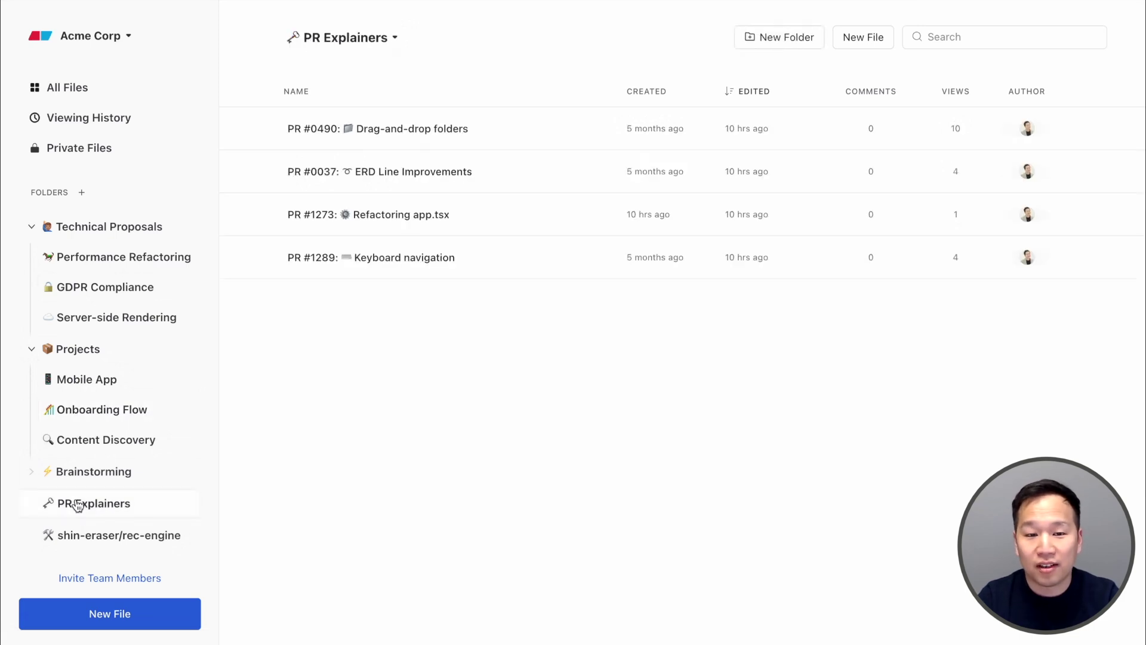
click(82, 538)
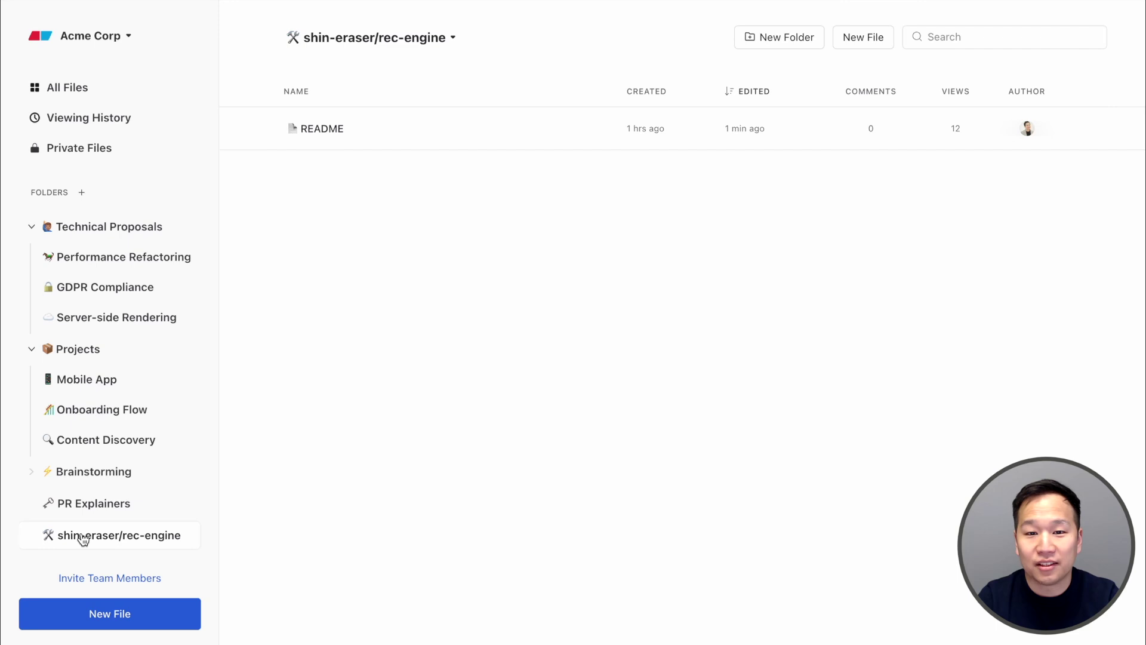
Step: Search the folder's files for 'publisher', then clear the search
click(1006, 39)
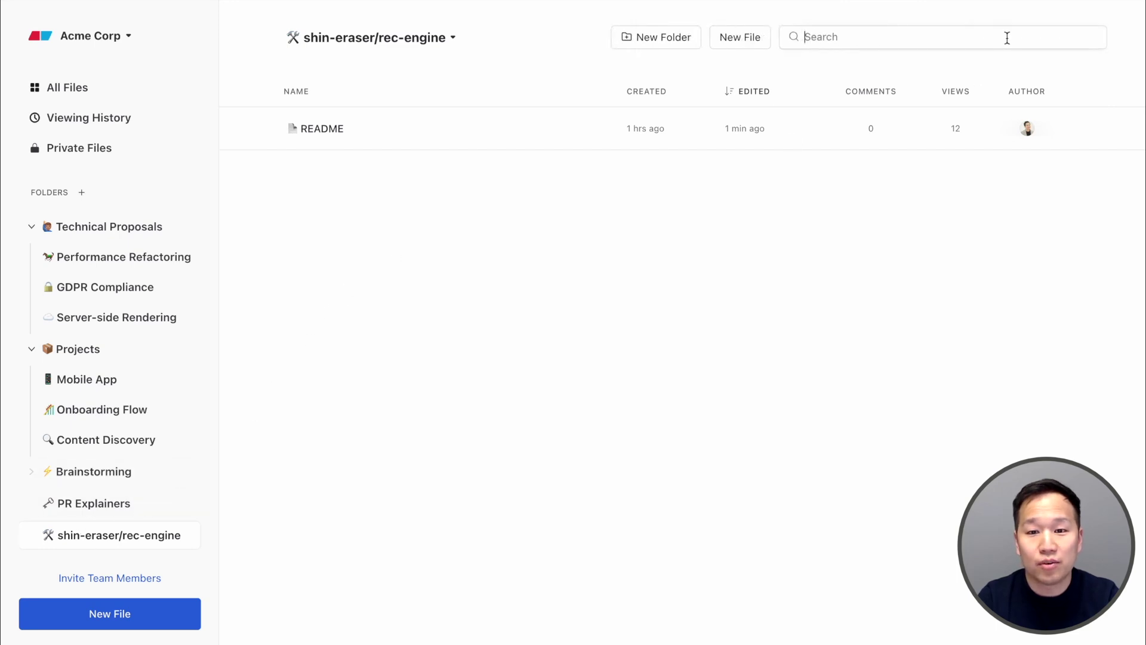
text(publisher)
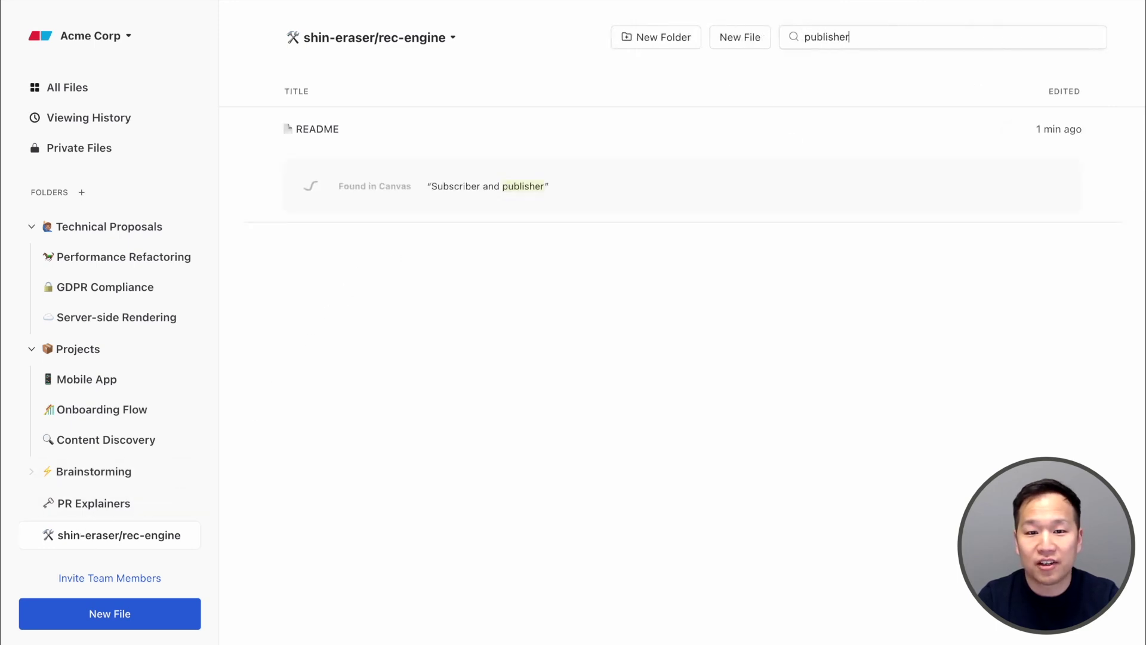
key(Escape)
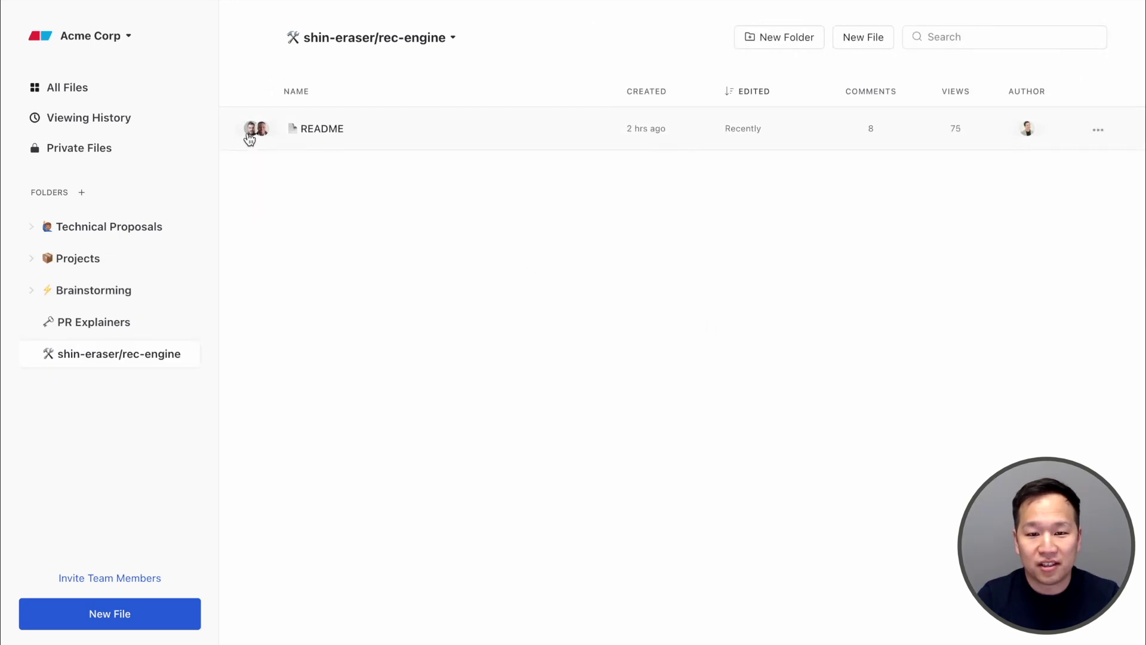
Step: Reopen the README and reply 'Sounds good!' to the comment on the architecture overview sentence
mouse_move(251, 133)
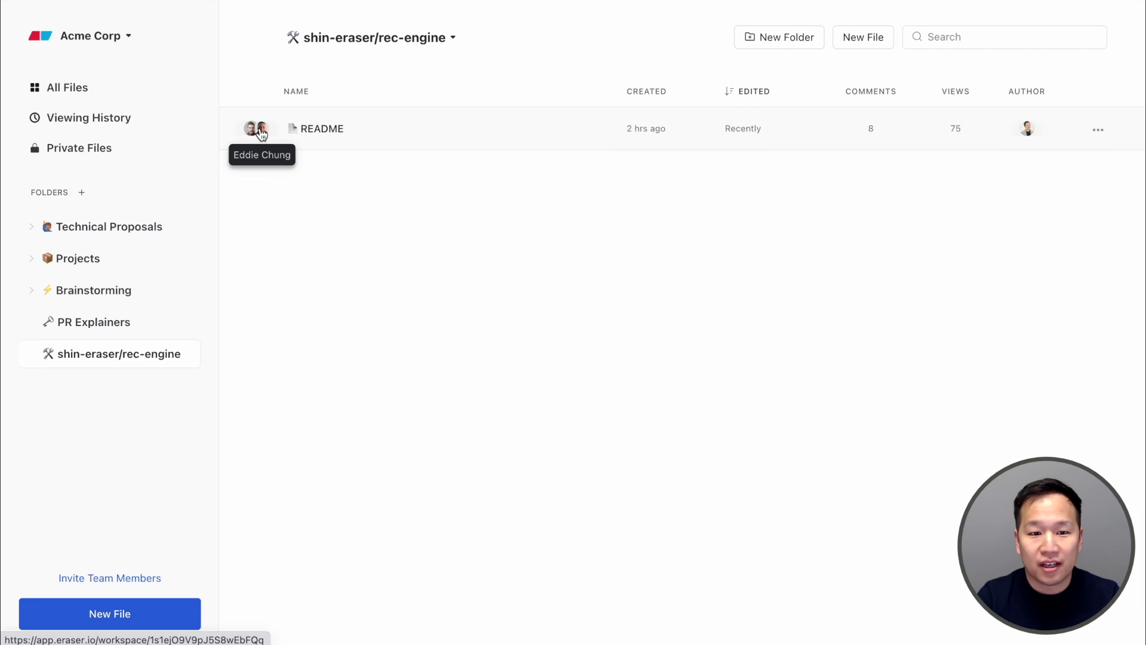
click(316, 132)
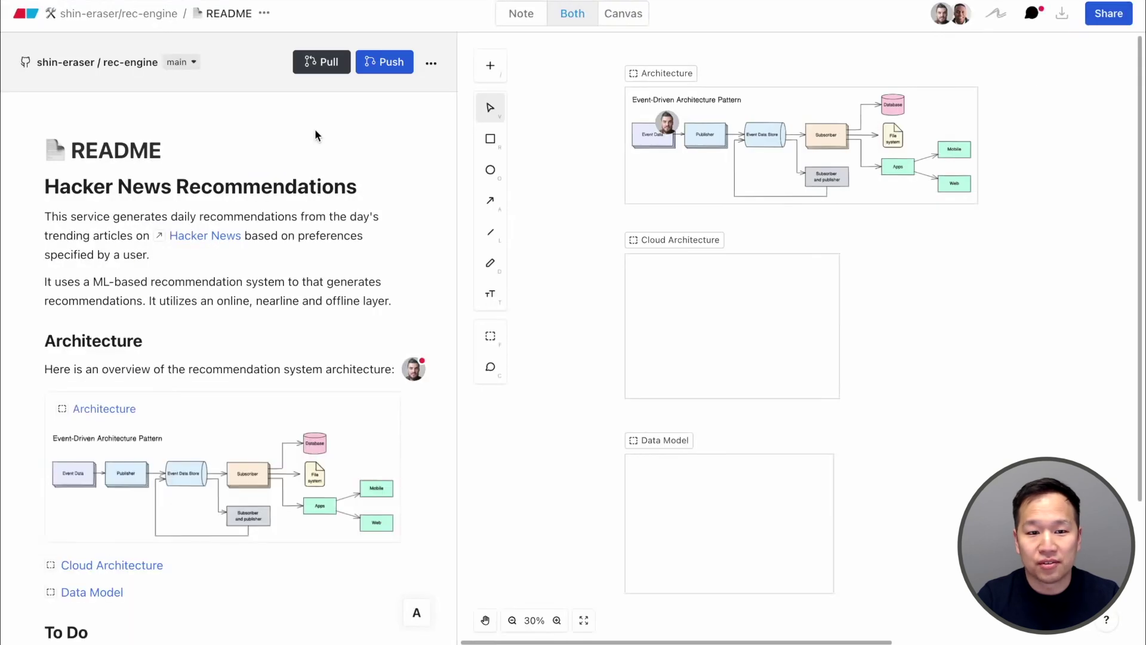
click(666, 123)
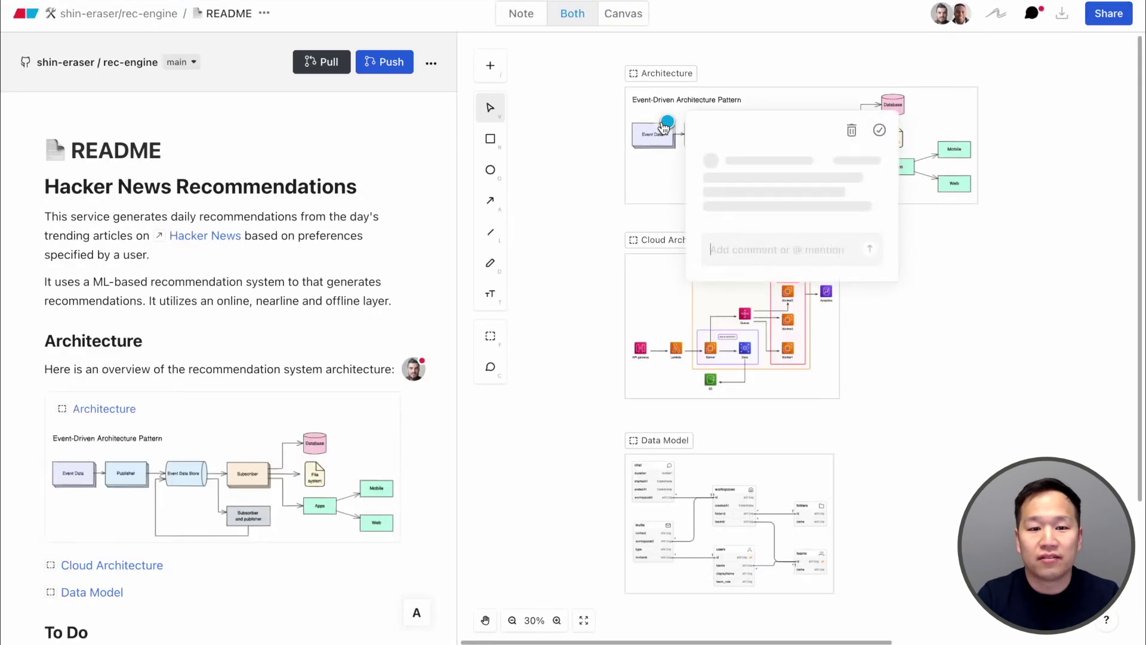
click(413, 369)
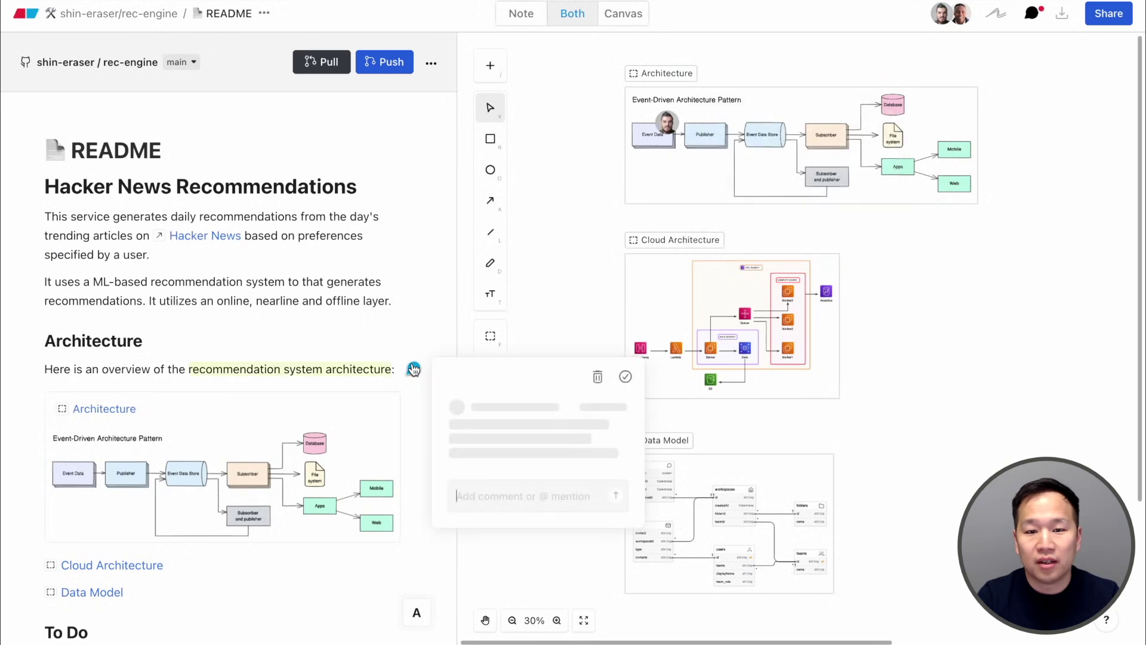
text(Sounds good!)
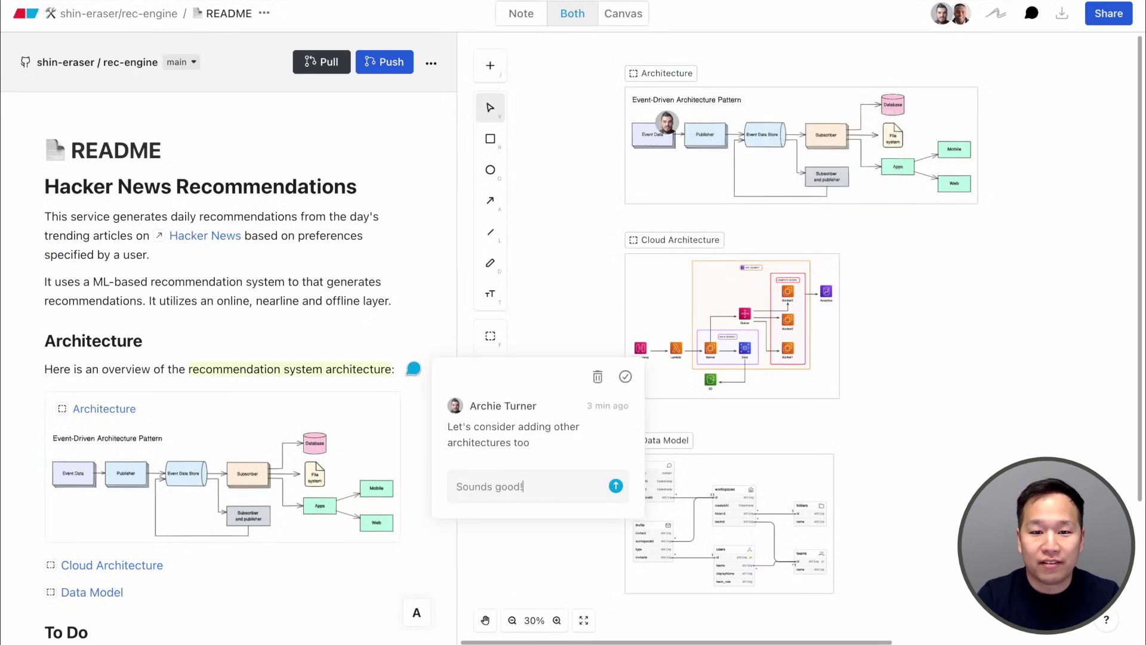
key(Return)
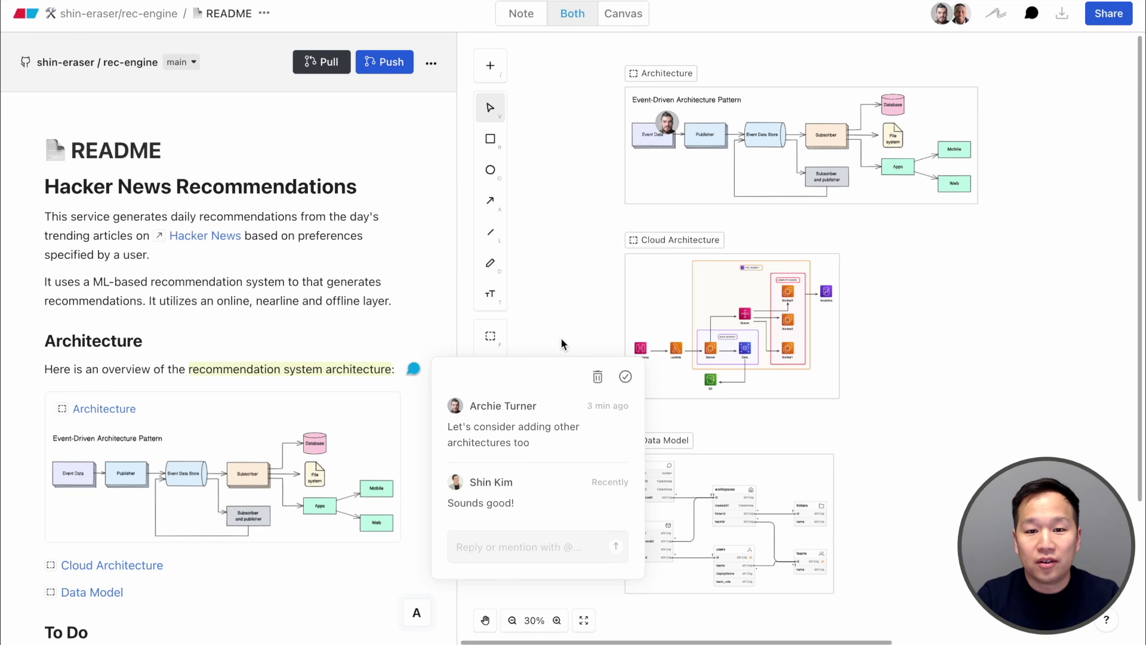
scroll(247, 472, down, 3)
click(248, 469)
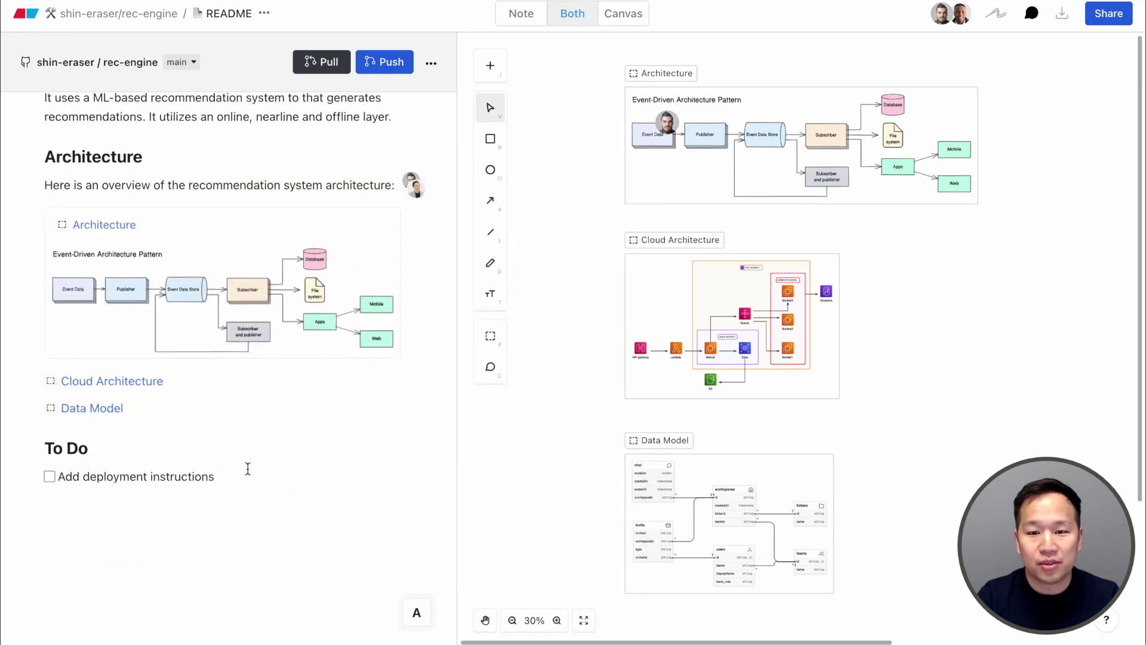
text(@)
key(Return)
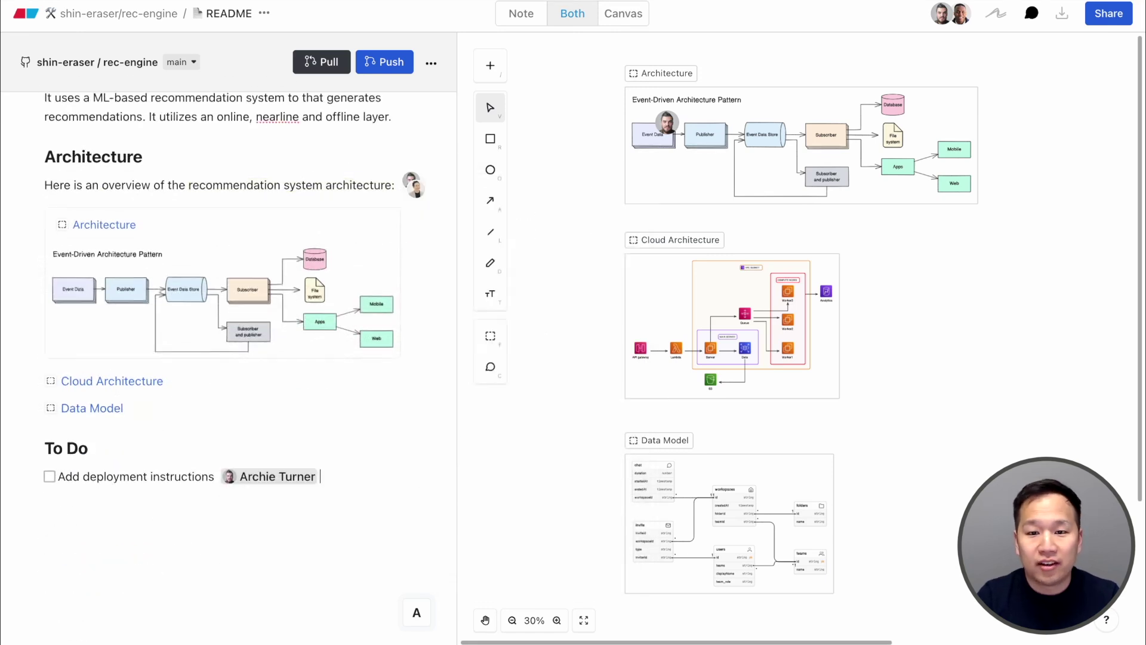
Step: Jump the canvas through the Architecture and Cloud Architecture diagrams to the Data Model diagram
click(108, 231)
click(89, 387)
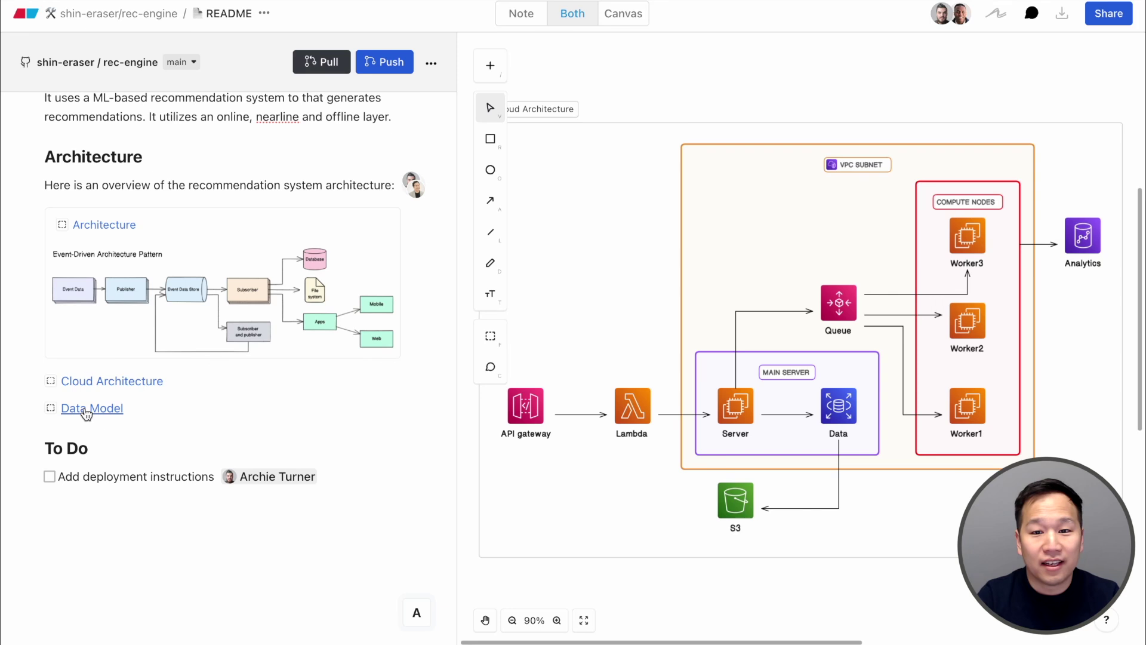
click(87, 411)
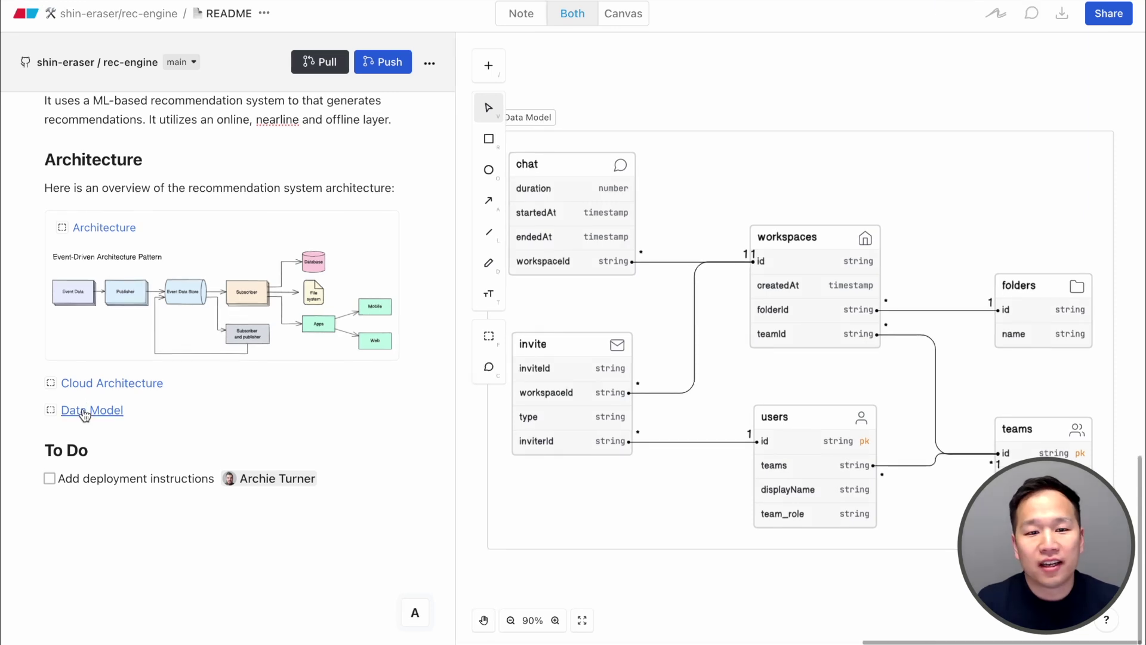
Step: In Note view, add a '## Reference RFCs' heading followed by 'These files are in the `docs/rfc` folder:'
click(536, 13)
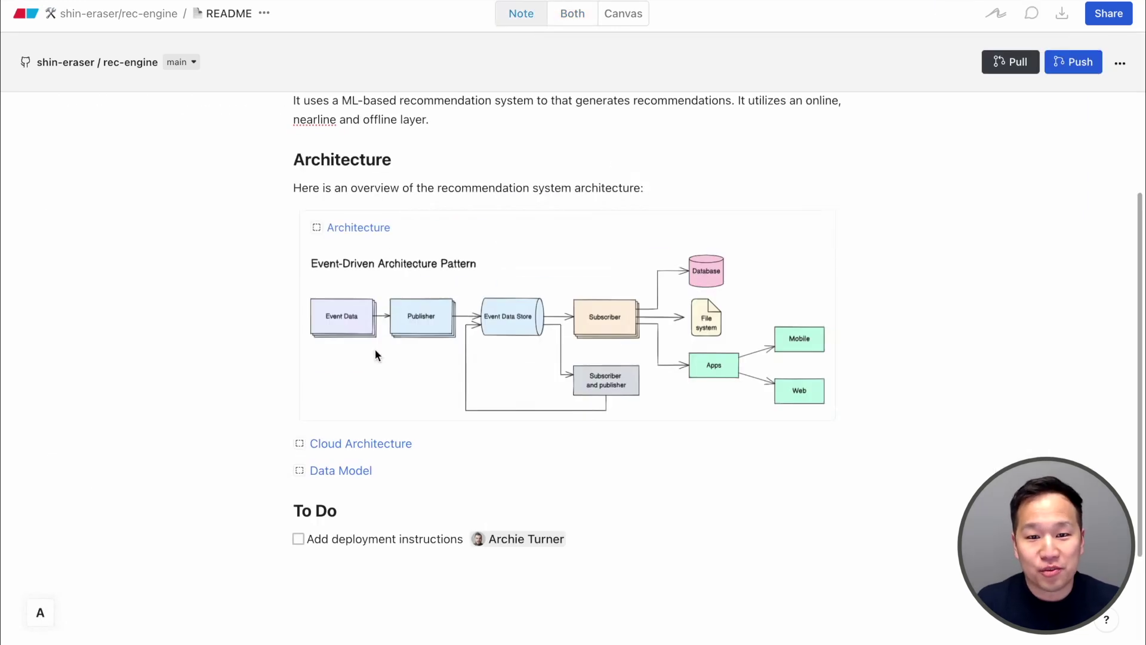
scroll(358, 334, down, 4)
click(337, 321)
text(#)
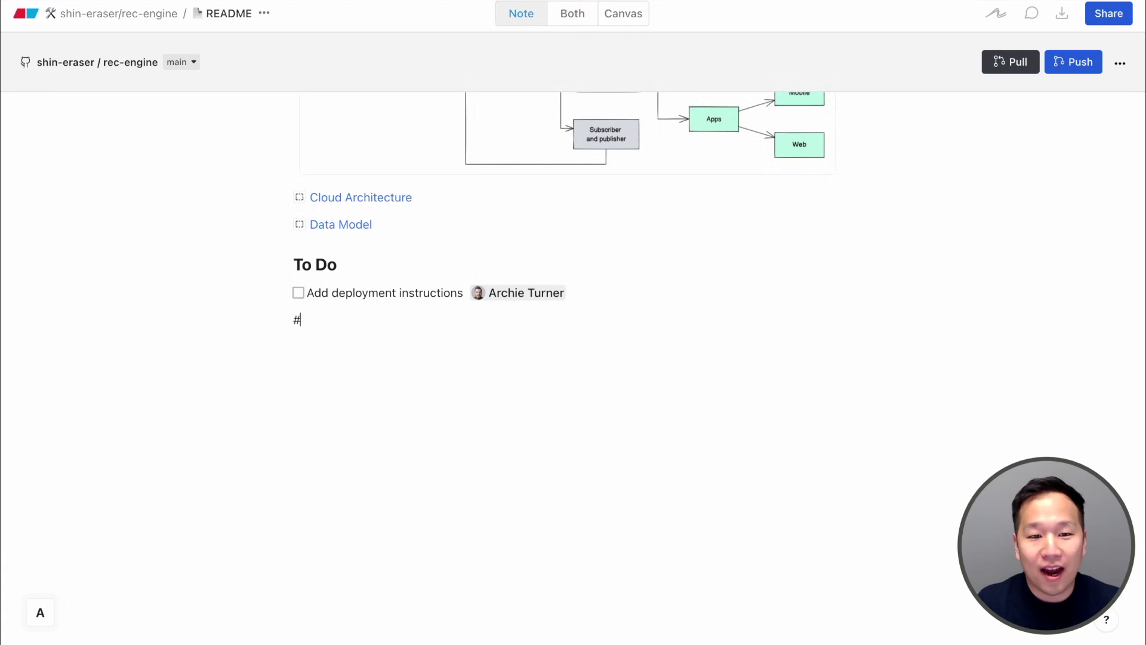
text(# Reference RFCs)
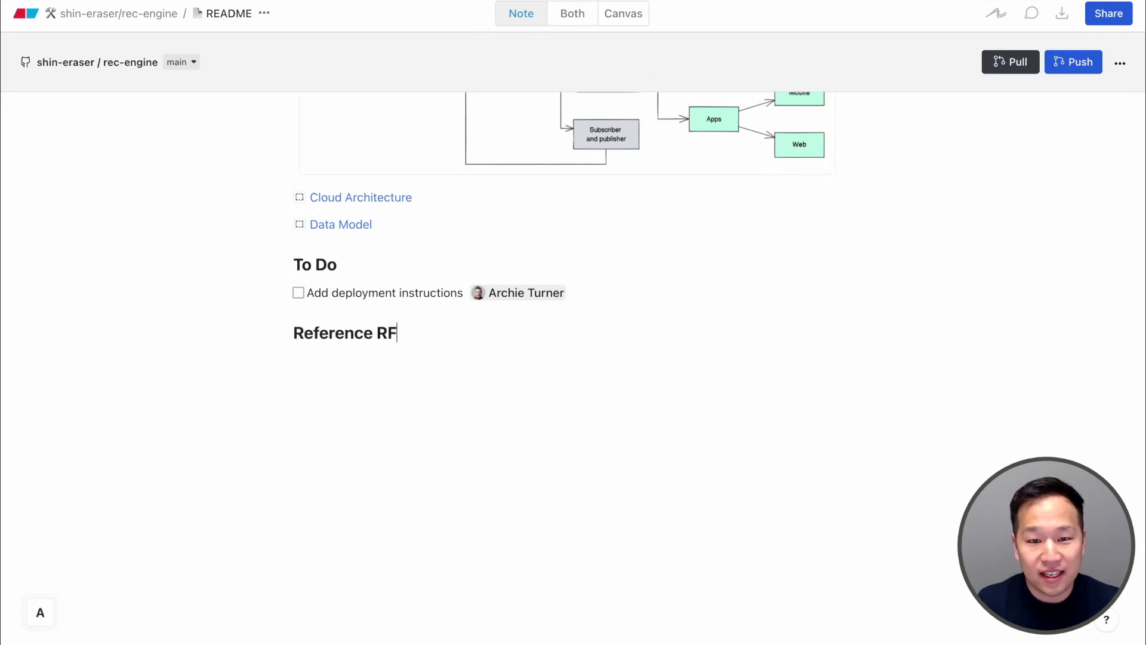
key(Return)
text(These files)
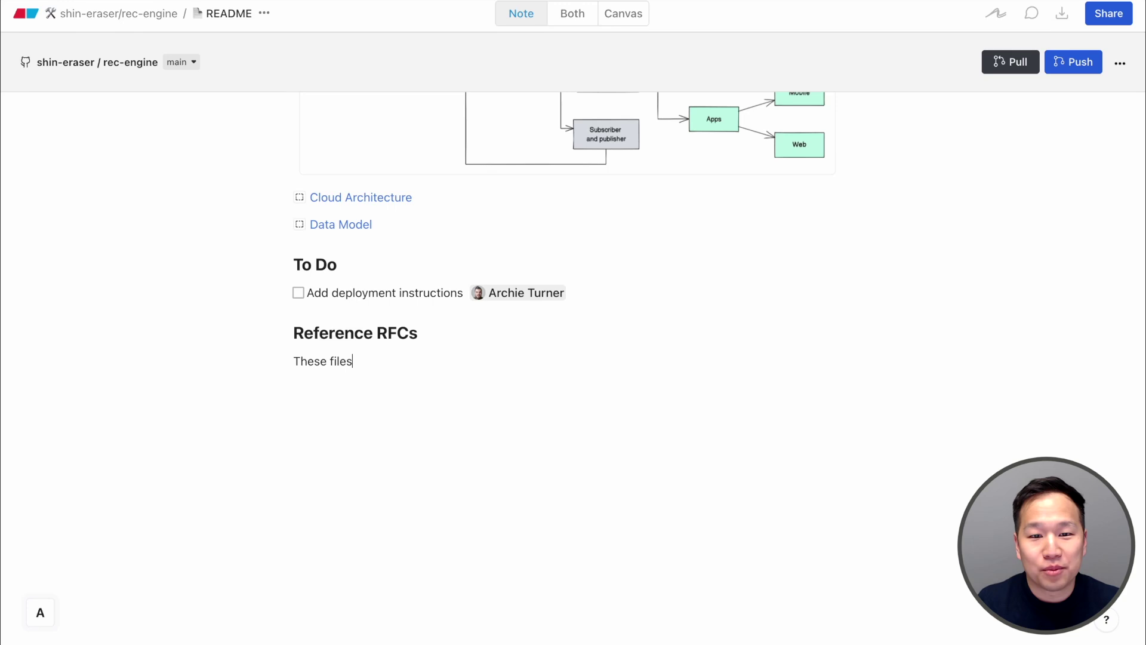
text( are in the `docs/rf)
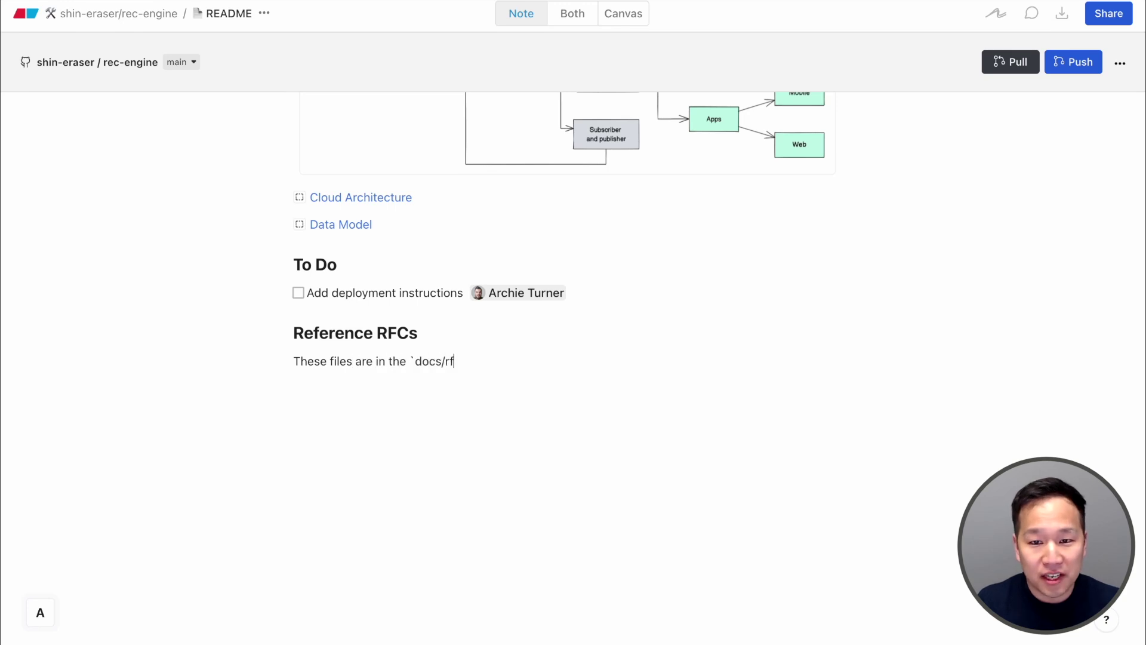
text(c` )
text(folder)
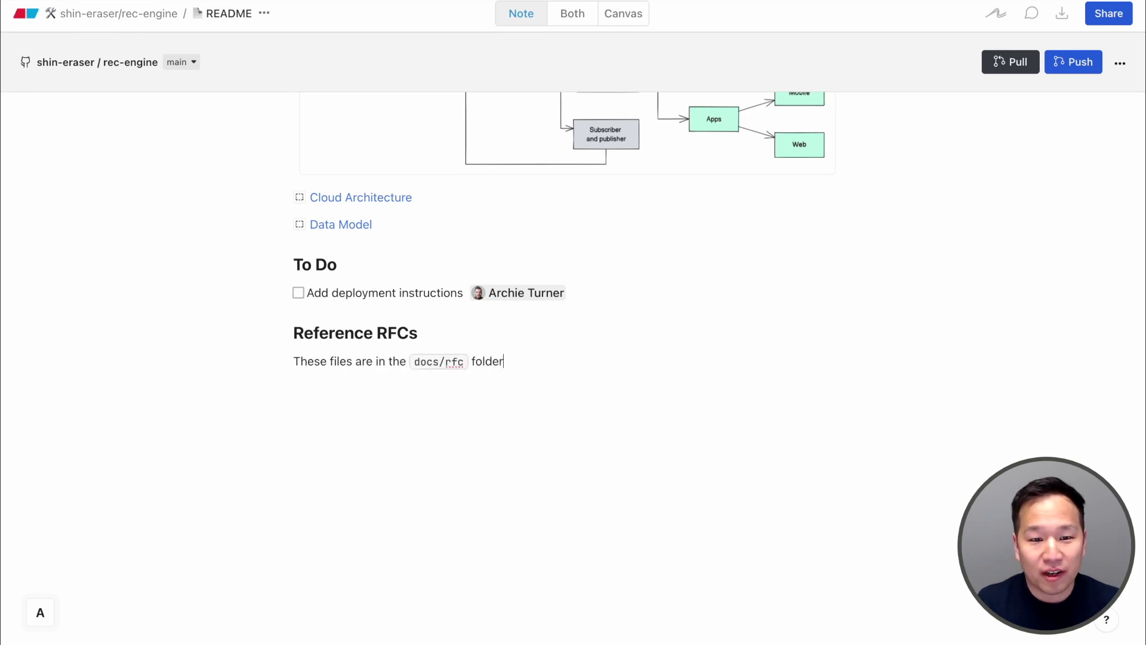
text(:)
key(Return)
Step: Use +rfc to link RFC-150: Collab Service and RFC-134: Redundant rendering, then show Cloud Architecture
text(+rfc)
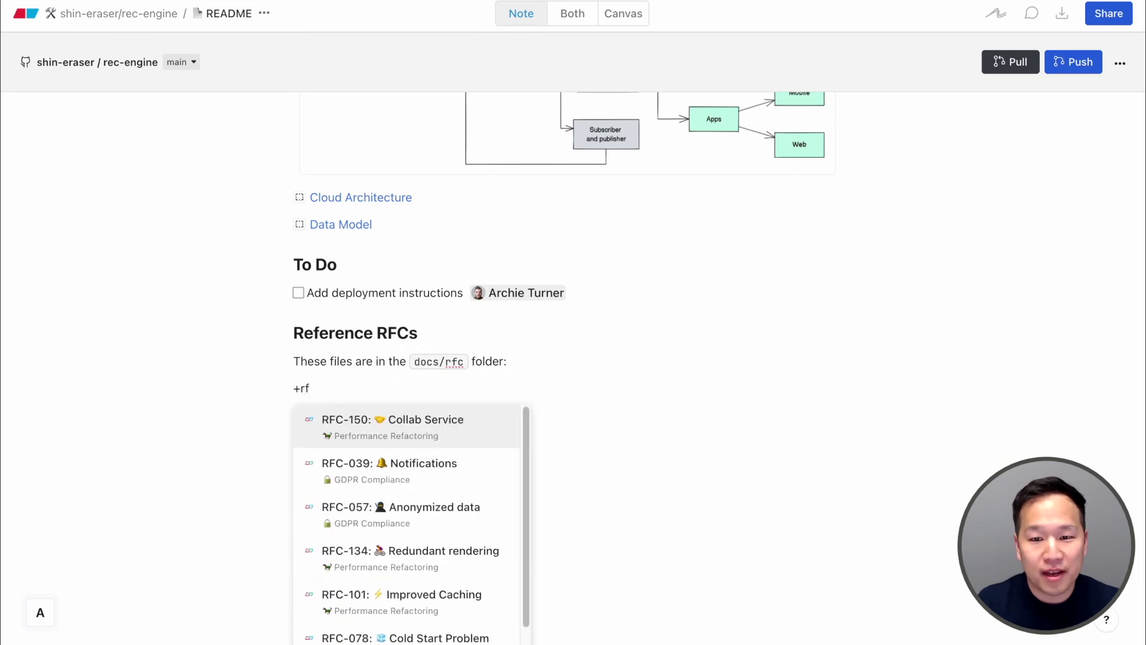
click(426, 436)
key(Return)
text(+)
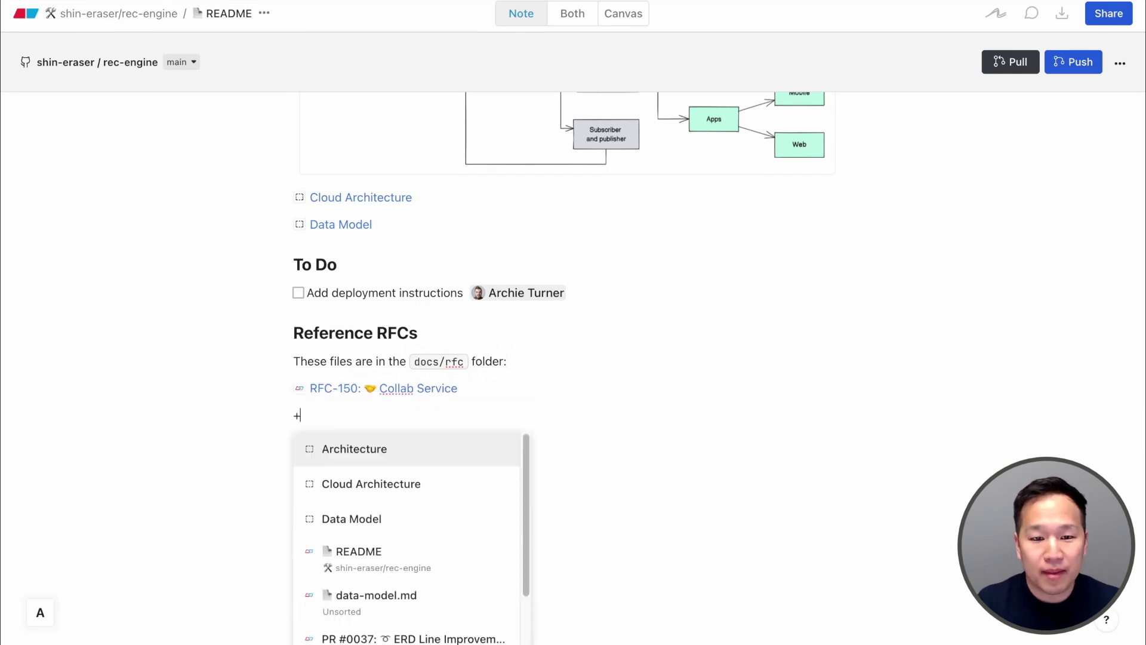
text(rfc)
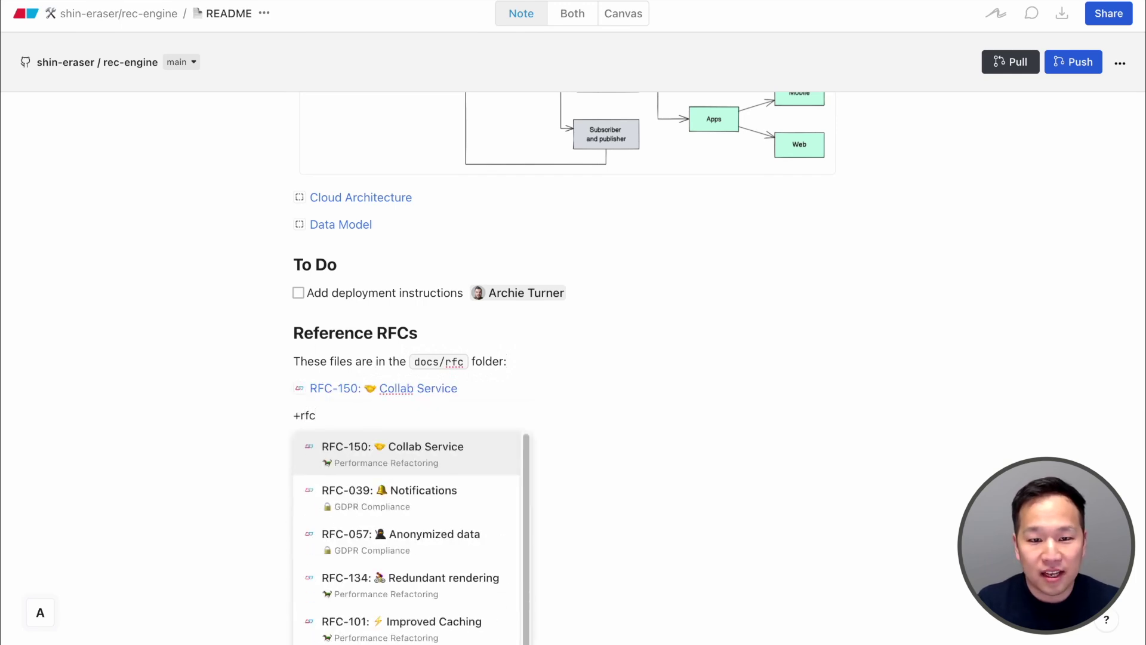
click(418, 582)
key(Return)
key(Return)
key(Return)
scroll(408, 356, up, 3)
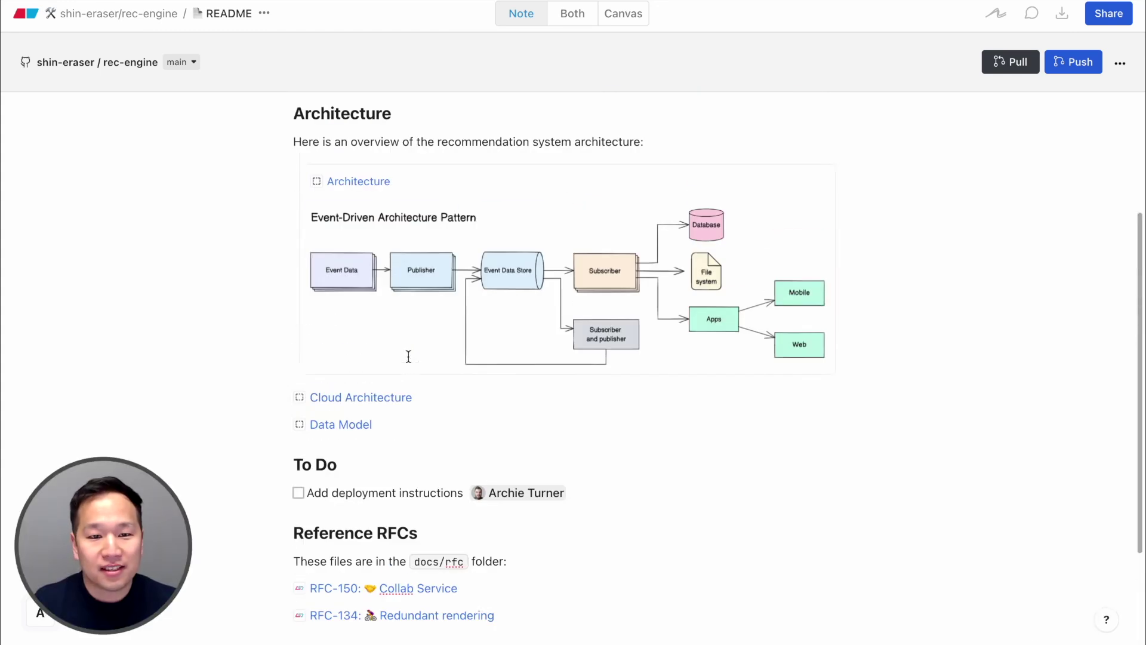
click(396, 398)
Step: In the Cloud Architecture code, add 'Monitoring [icon: aws-cloudwatch]' and append ', Monitoring' to Compute Nodes' connection
click(624, 24)
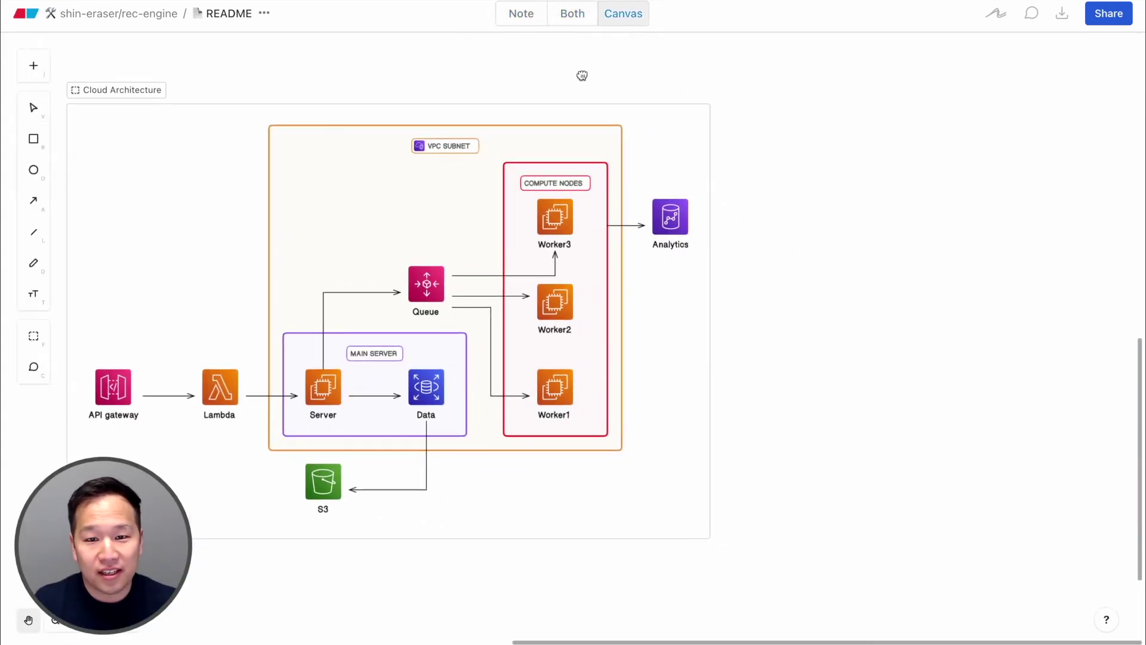
key(Return)
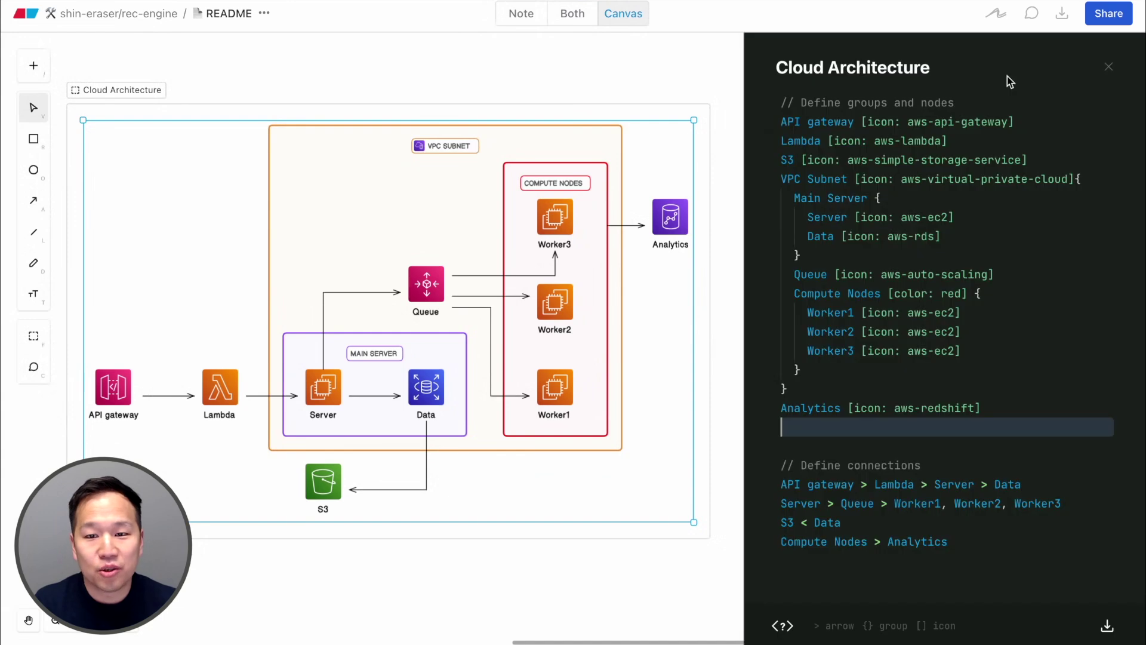
text(Moni)
text(toring [icon: aws-)
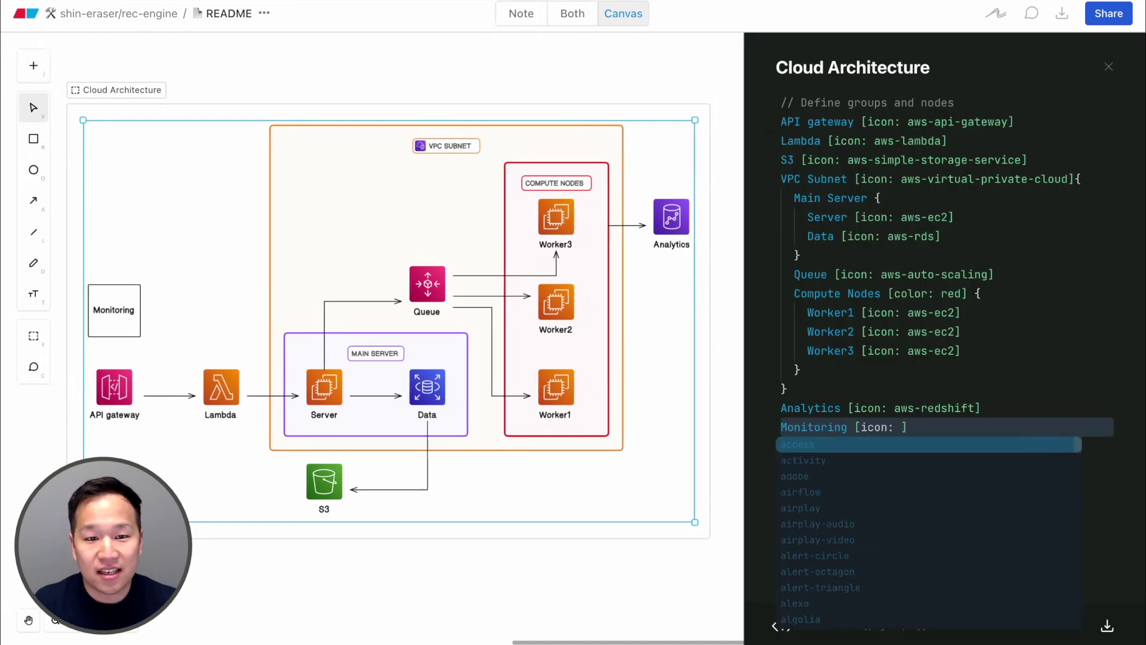
text(cloudwatch)
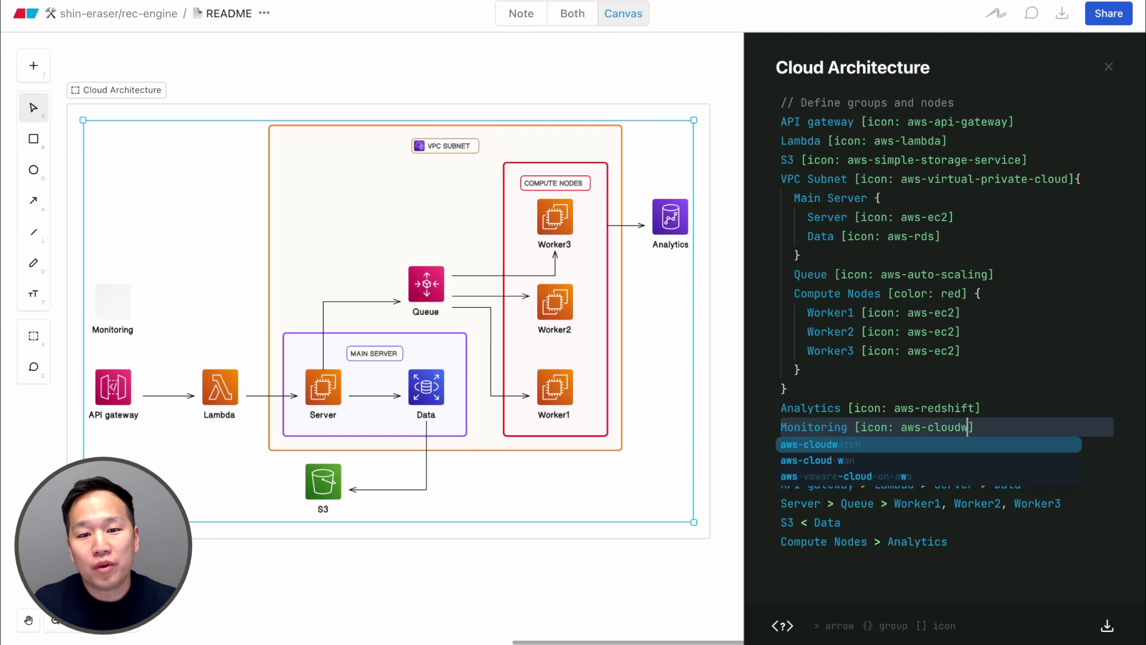
key(Down)
key(Down)
key(Down)
key(Down)
key(Down)
key(Down)
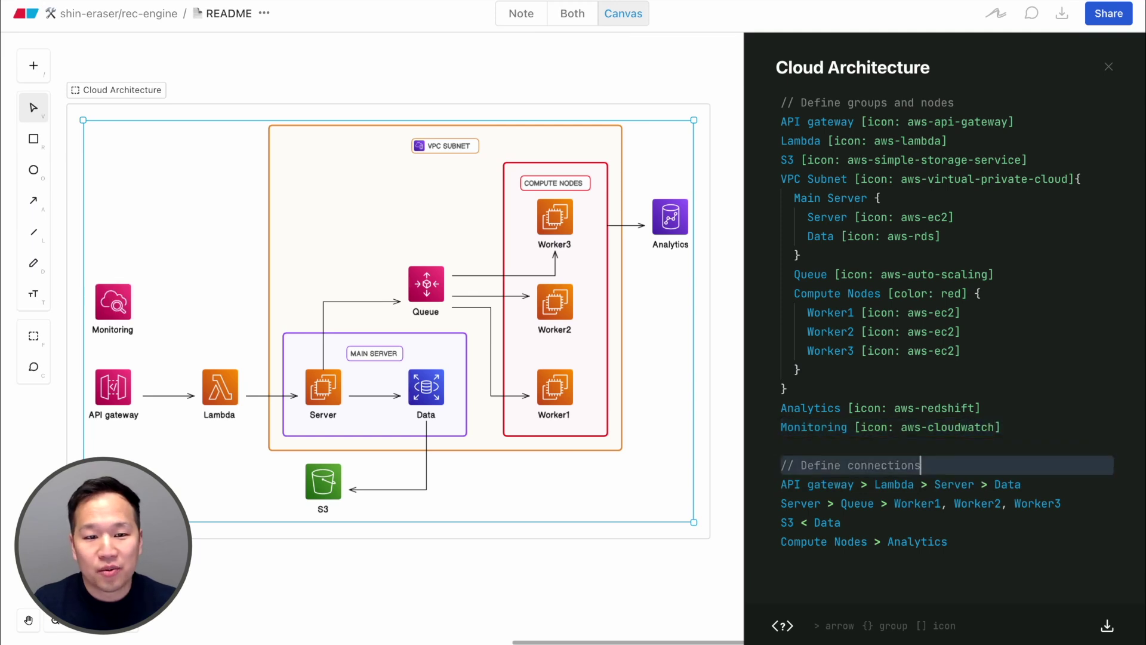
text(, Monitoring)
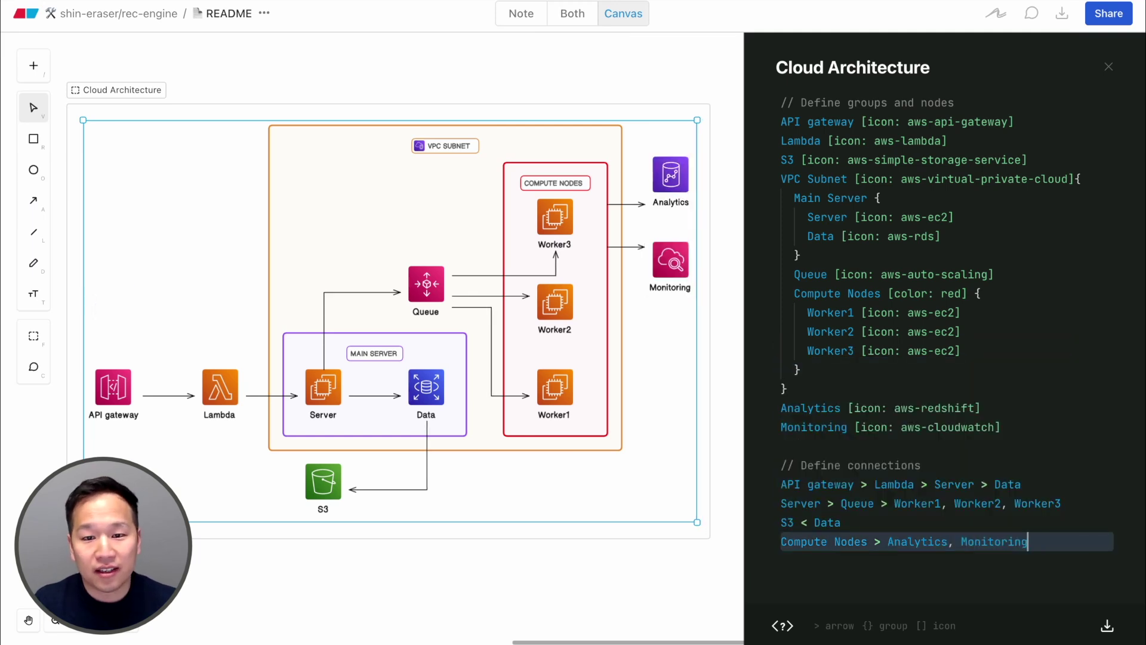
key(Escape)
scroll(140, 86, down, 2)
Step: Select the Mobile node and add two new connected nodes branching from it
scroll(145, 97, down, 1)
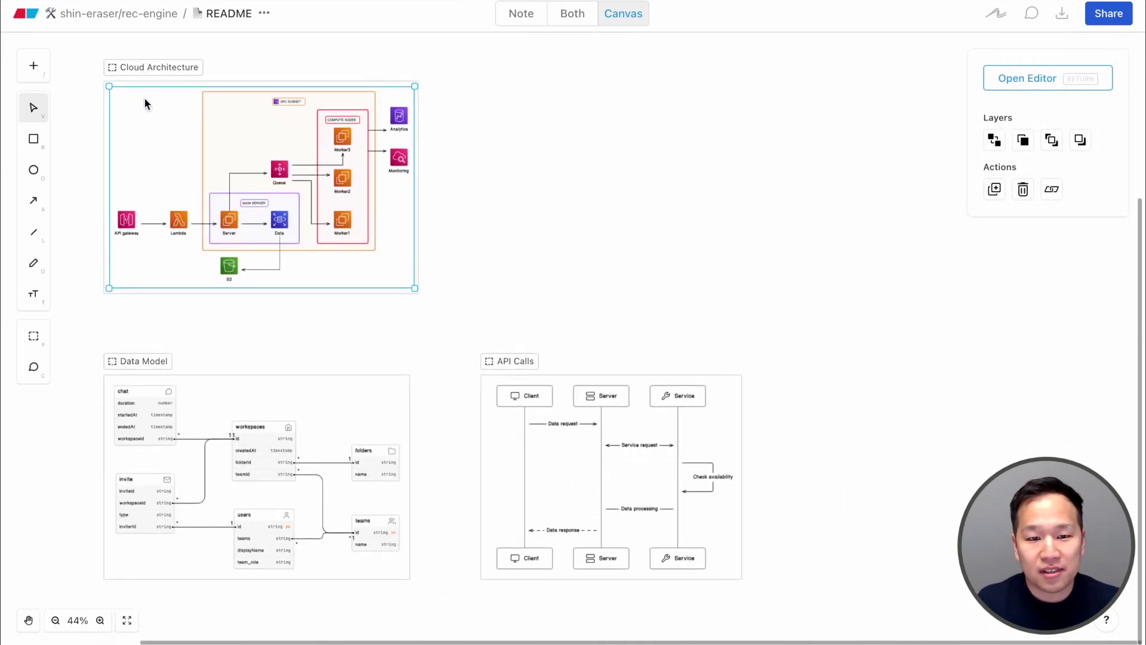
scroll(145, 98, up, 5)
scroll(148, 127, up, 2)
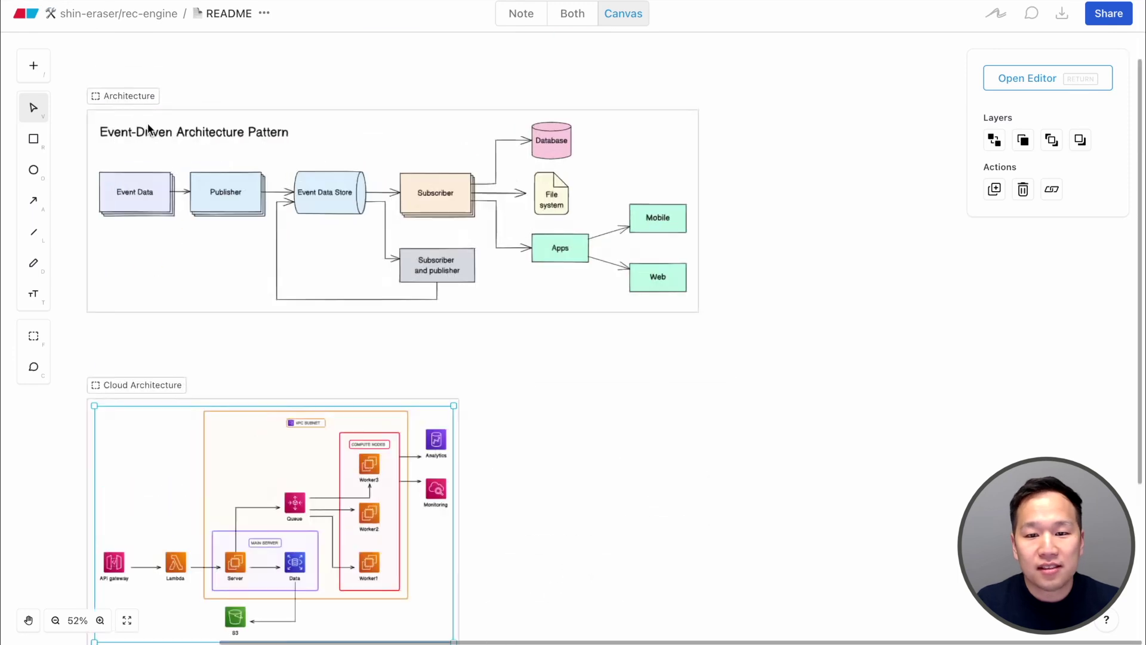
scroll(149, 127, up, 1)
click(719, 237)
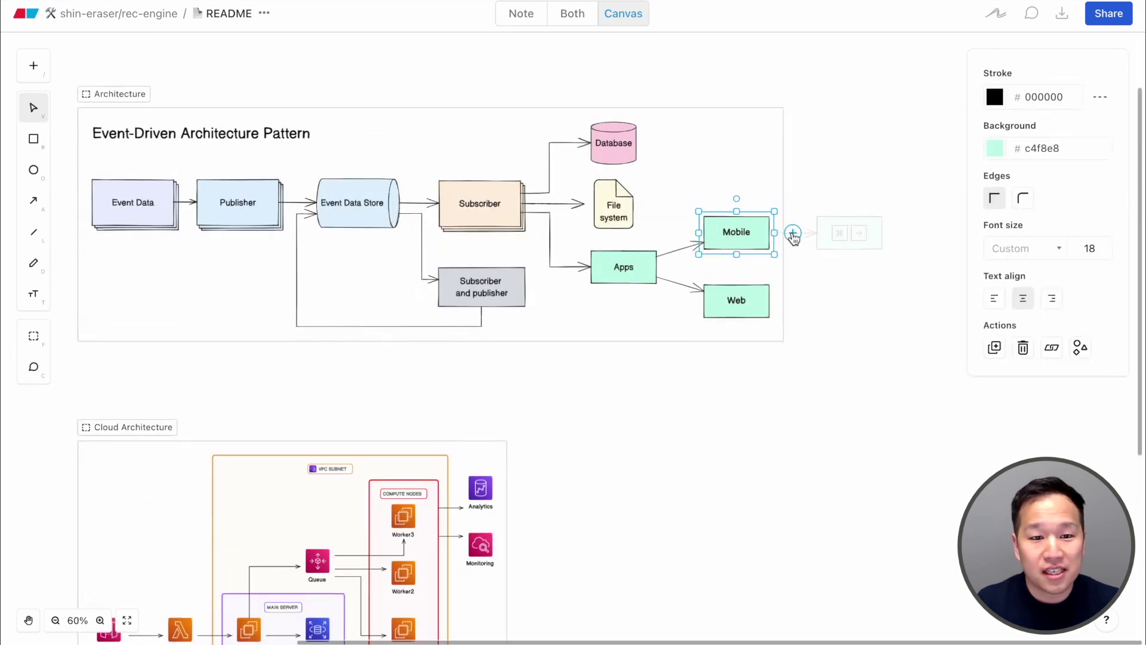
click(783, 237)
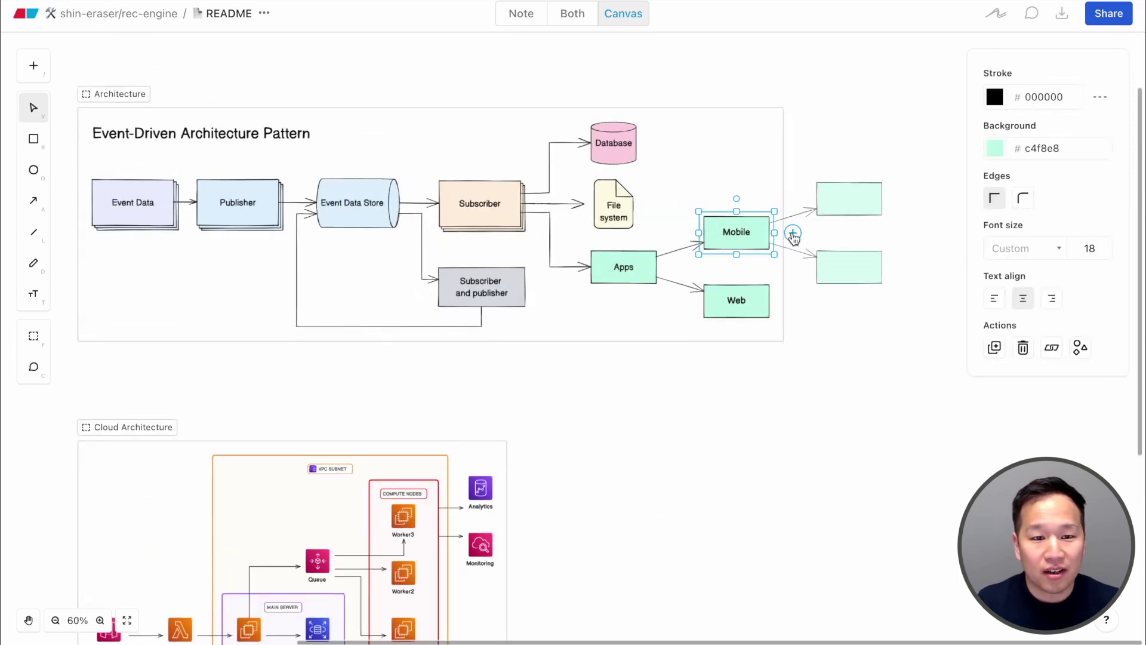
Step: Drop the Apple logo into the upper new node and the Android logo into the lower one
click(47, 65)
text(apple)
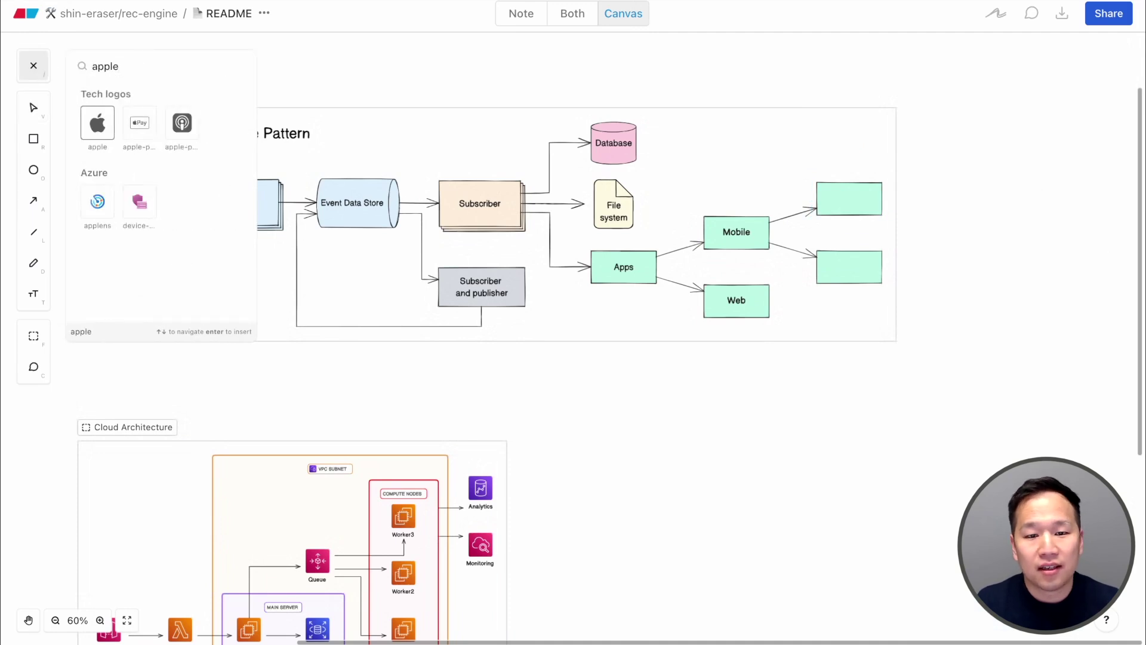
click(97, 119)
drag(573, 302, 838, 206)
text(/android)
key(Down)
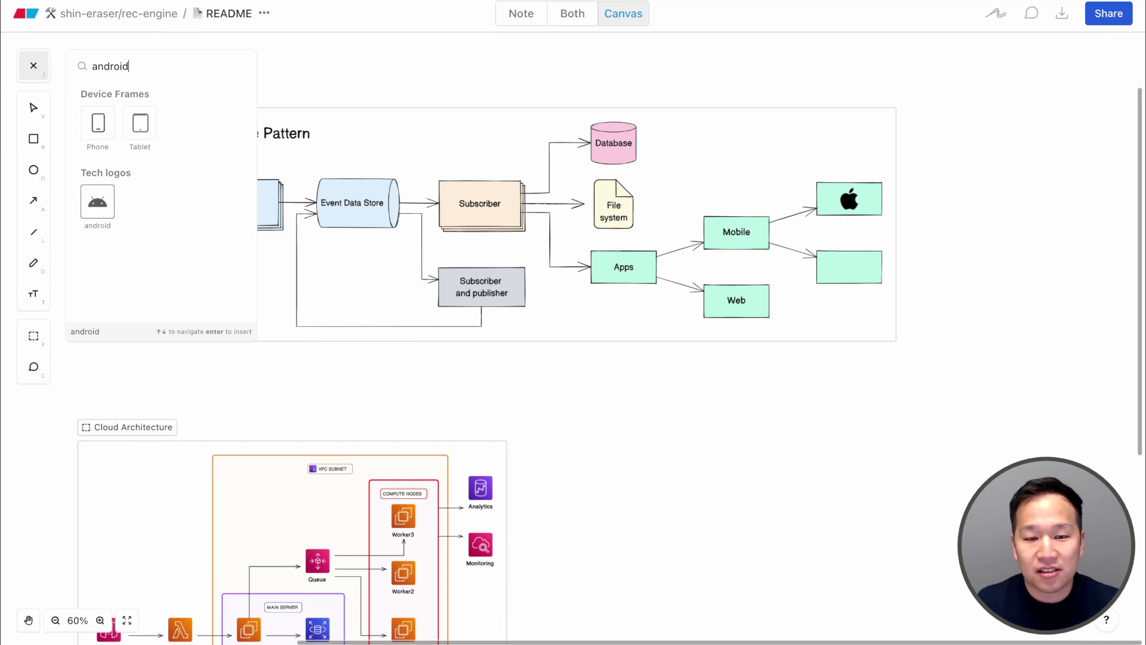
key(Return)
drag(729, 256, 849, 268)
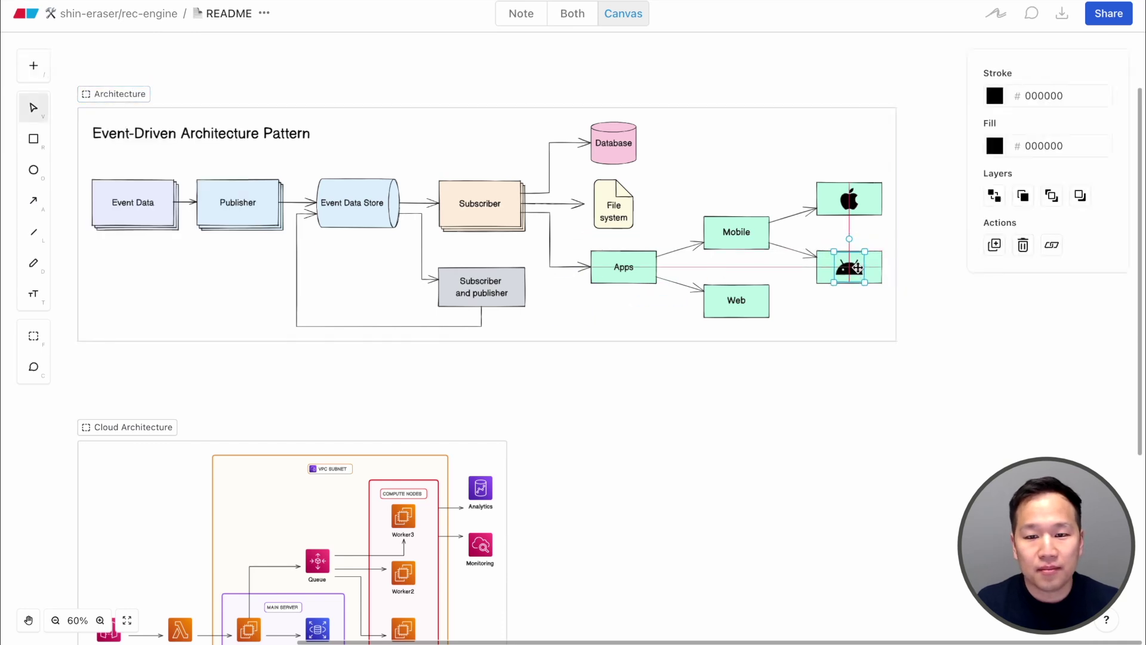
click(852, 318)
Step: Export the README notes as Markdown via Export > Notes as MD, then bring up the diagram figure's options in Canvas view
click(522, 15)
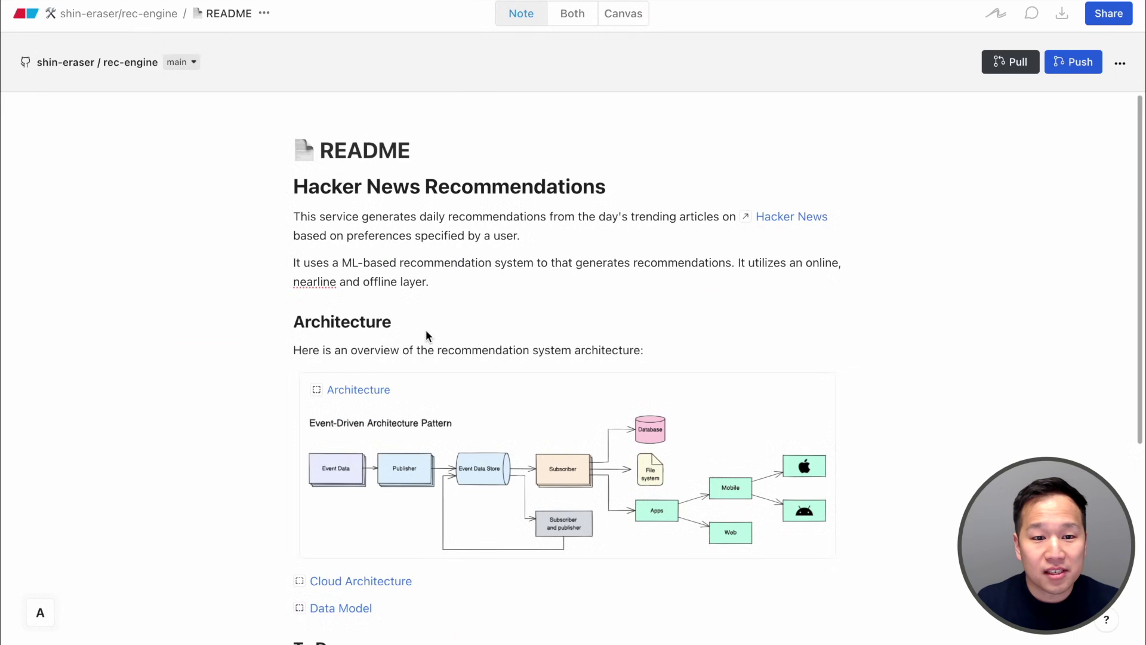
click(264, 13)
mouse_move(285, 145)
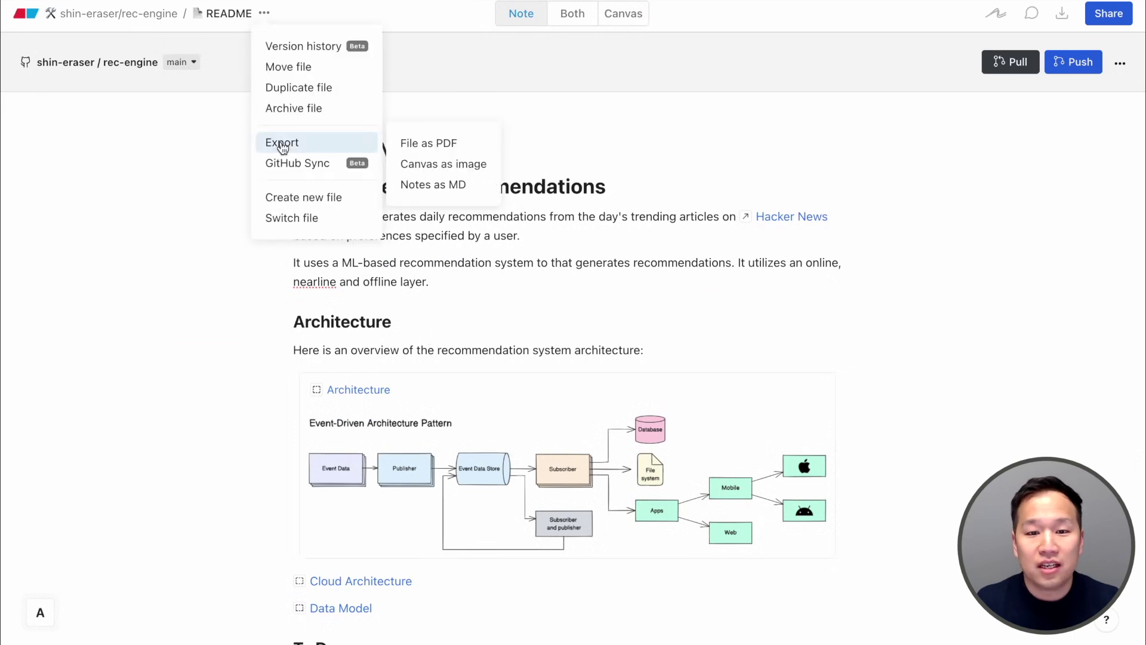
click(422, 188)
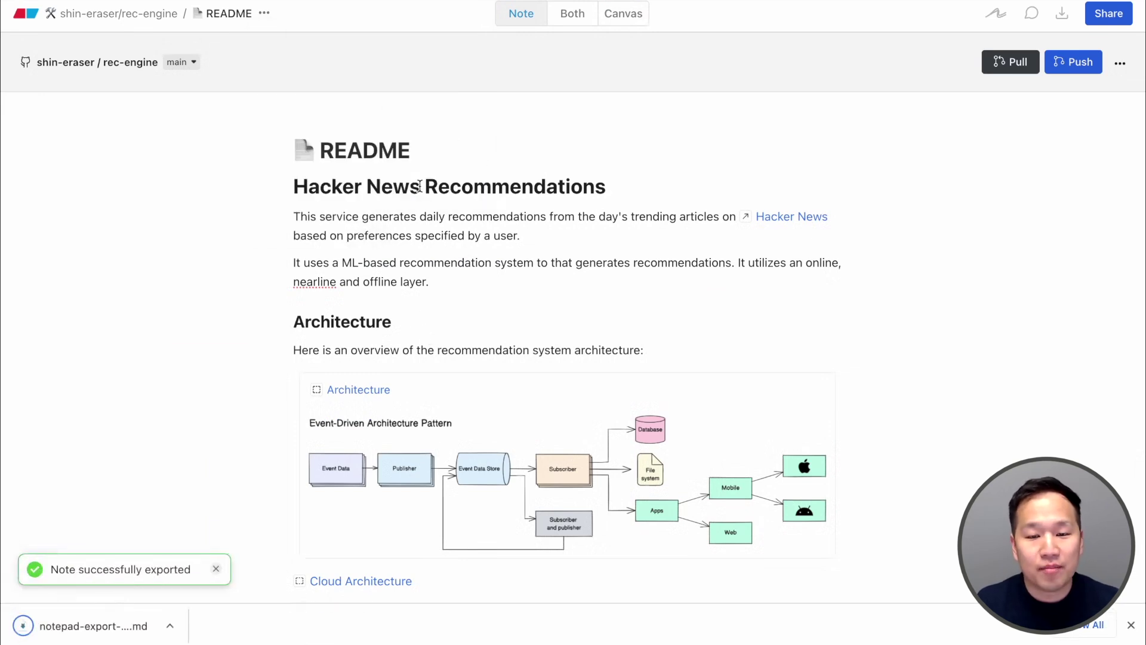
click(618, 17)
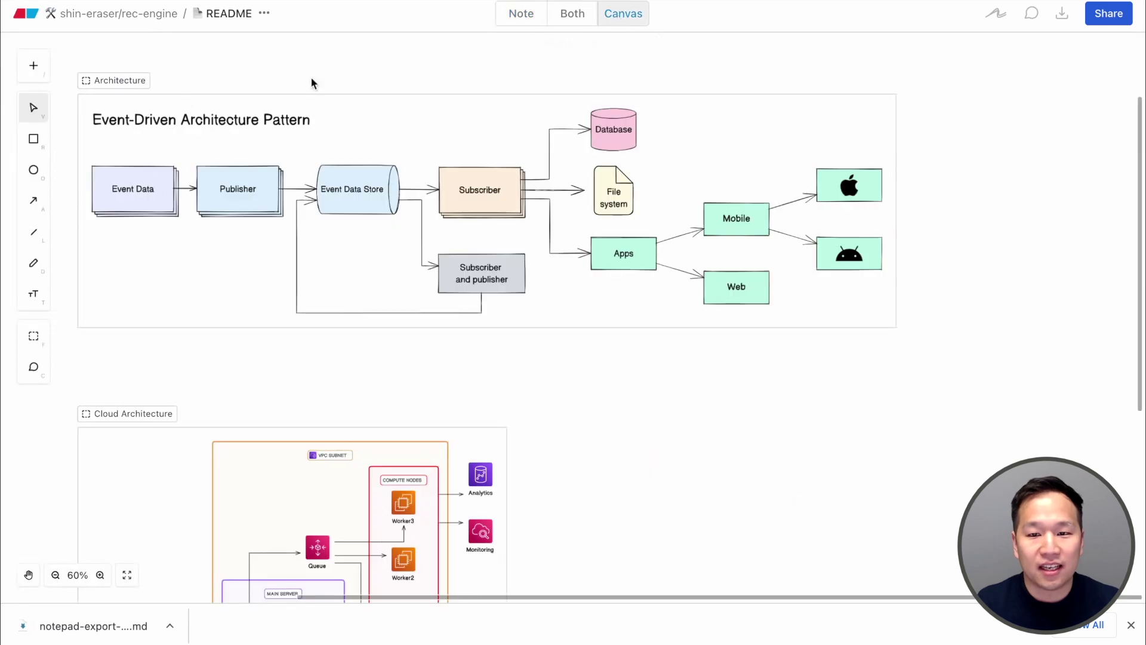
right_click(132, 81)
Step: Paste the Cloud Architecture diagram's Markdown embed into the PR #1 comment and preview it
click(174, 188)
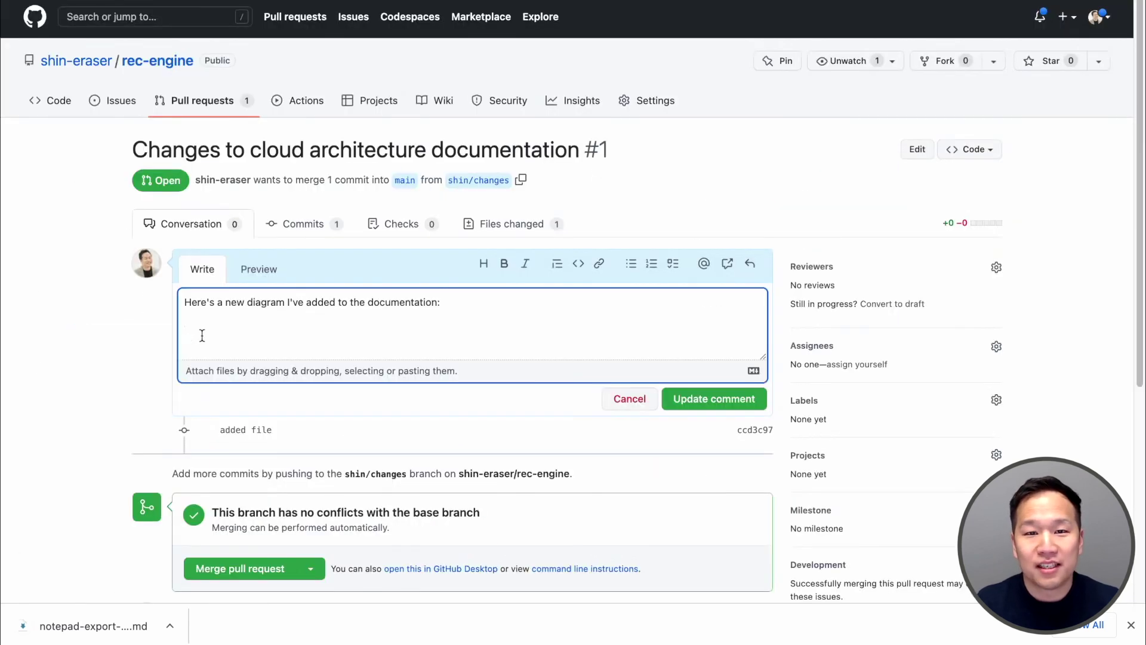
key(ctrl+v)
click(238, 279)
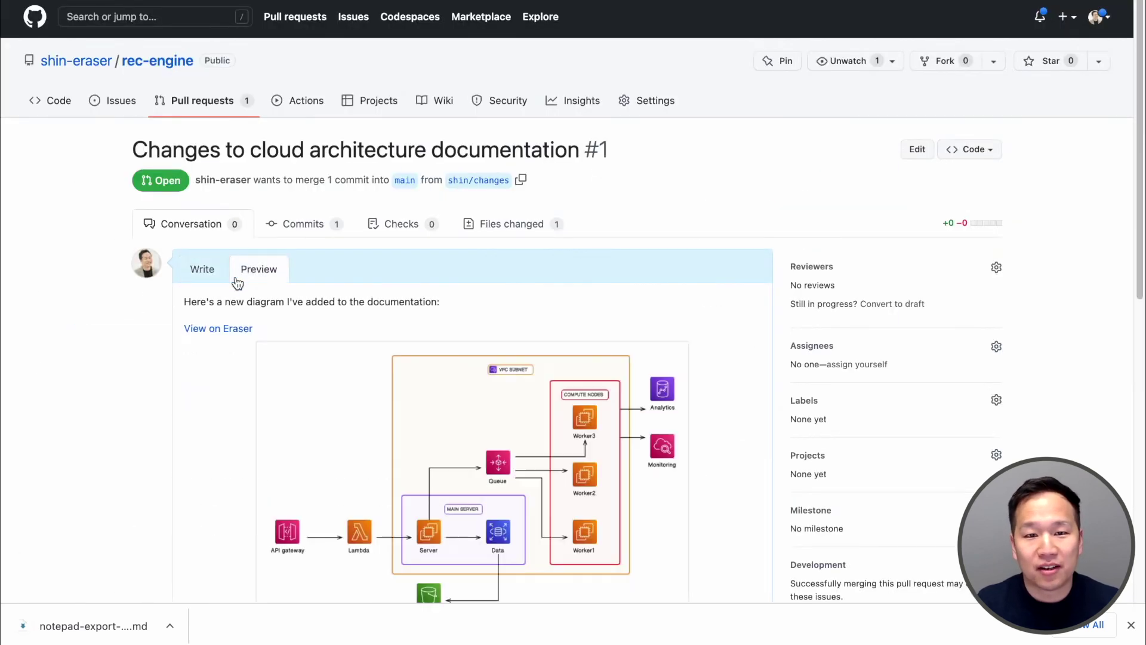